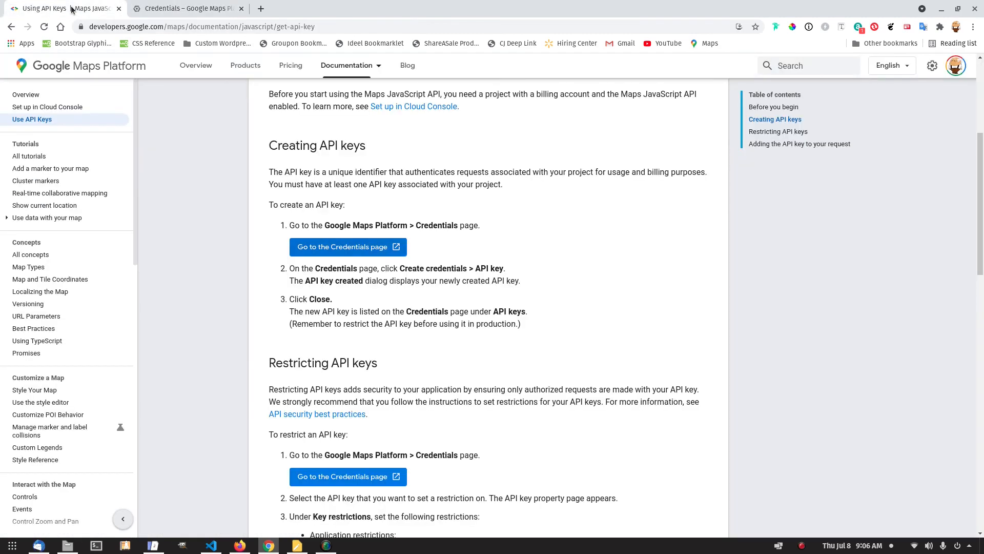
# - Switch to Firefox and open the Oxygen block library list in the My WordPress admin
pyautogui.click(239, 545)
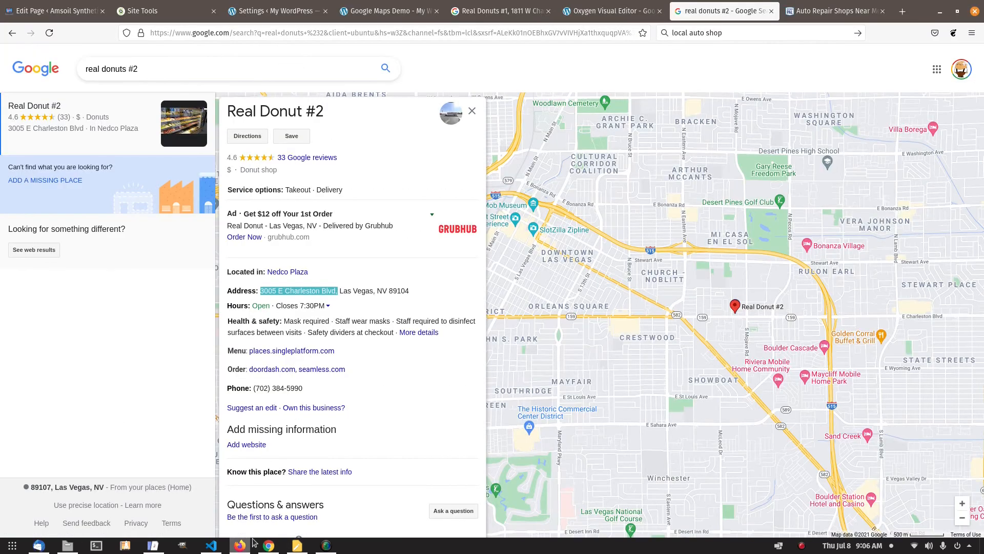
pyautogui.click(82, 13)
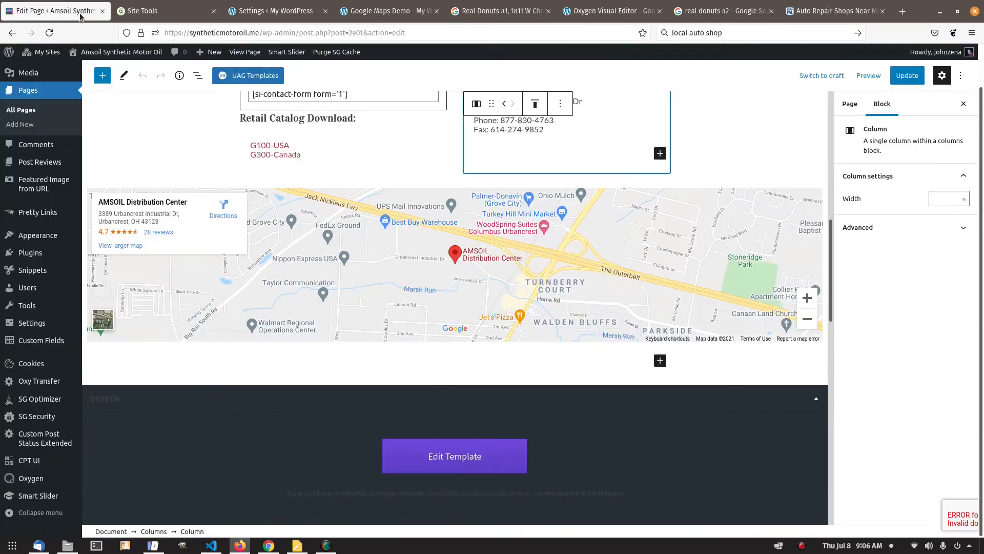
pyautogui.click(260, 15)
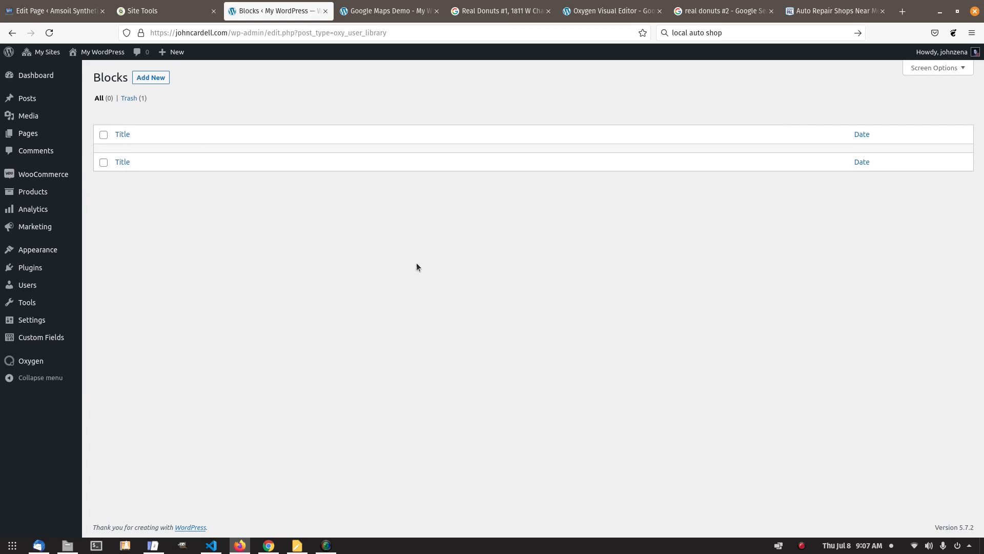
pyautogui.moveTo(31, 361)
pyautogui.click(105, 392)
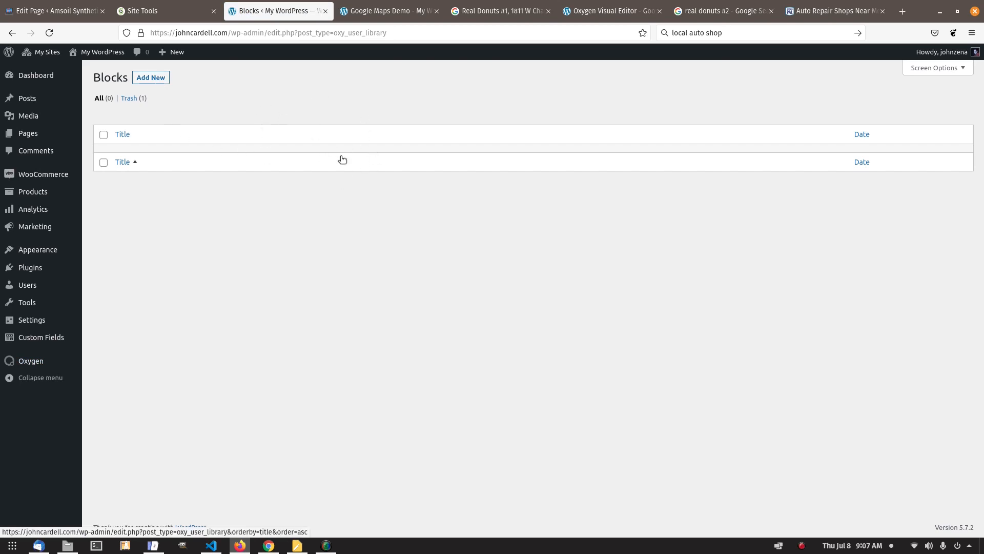
# - Create a new block titled "Oxygen Builder Gutenberg Google Maps Block" and publish it
pyautogui.click(158, 80)
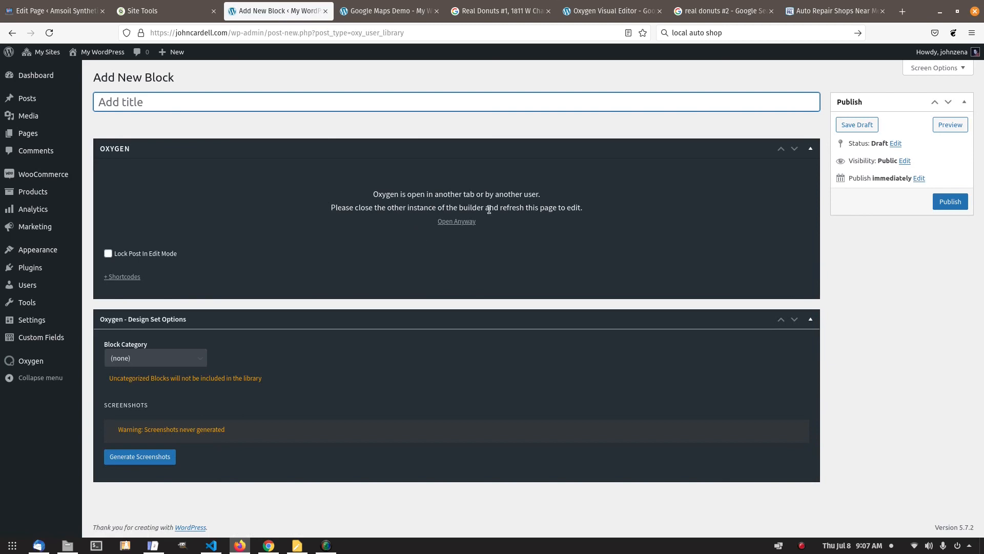
pyautogui.write('G')
pyautogui.press('BackSpace')
pyautogui.write('Kio')
pyautogui.press('BackSpace')
pyautogui.press('BackSpace')
pyautogui.press('BackSpace')
pyautogui.write('Oxygen Builder Gutenberg Googl')
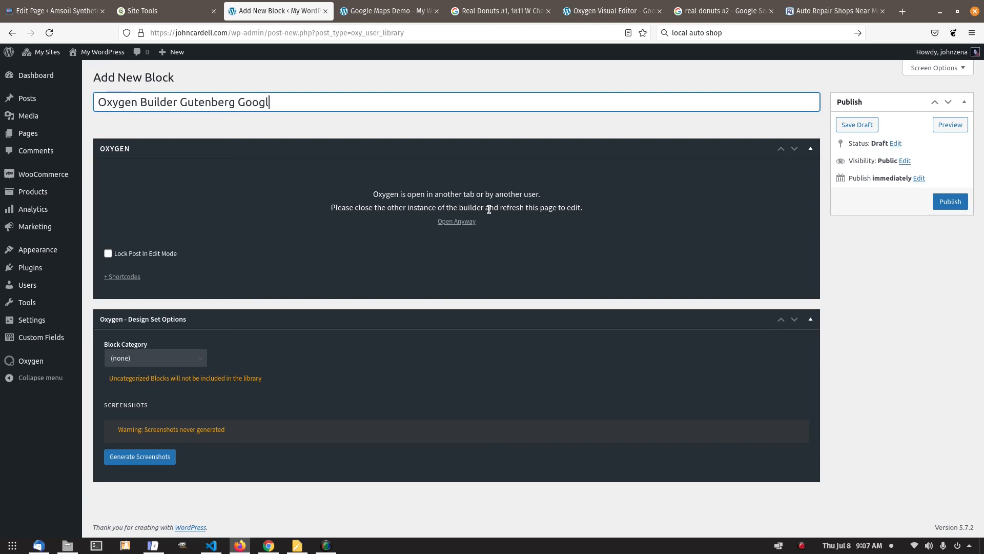
pyautogui.write('e Maps Block')
pyautogui.click(951, 202)
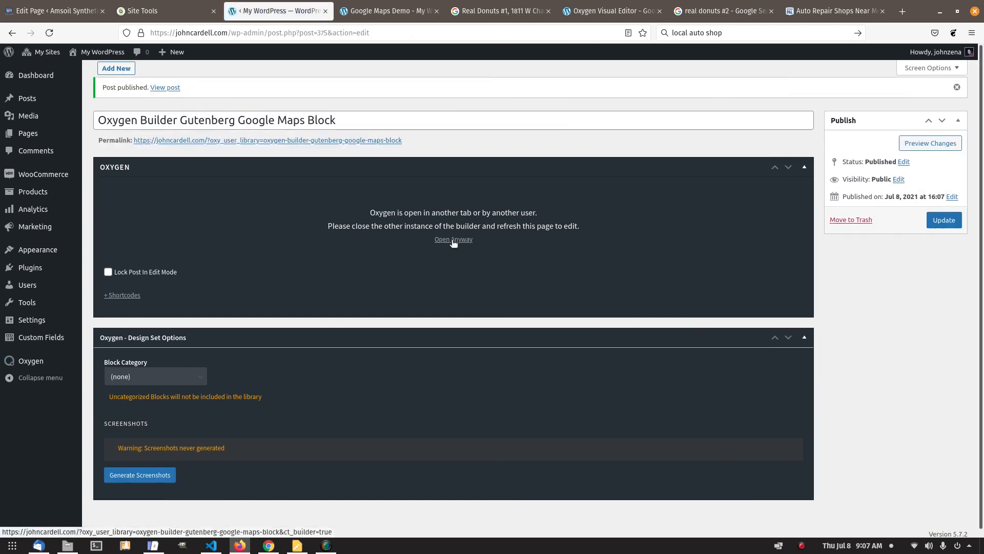
# - Open the published block in the Oxygen editor despite the lock, show its structure, and add a Div
pyautogui.click(447, 241)
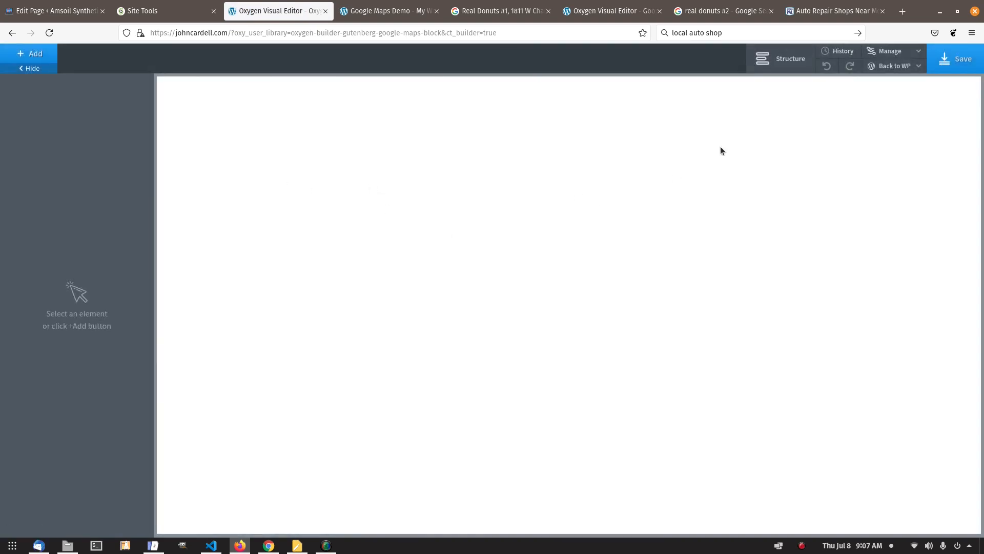
pyautogui.click(776, 64)
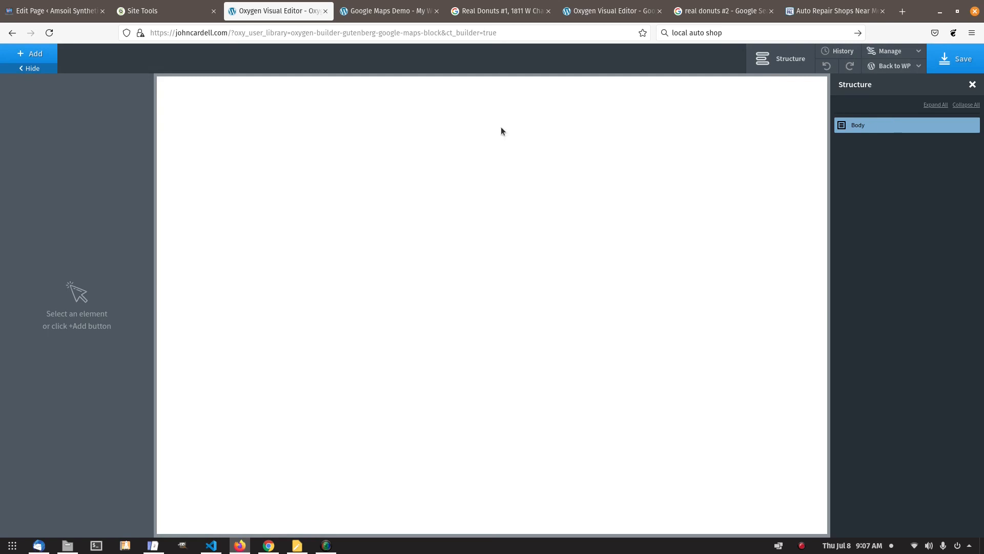
pyautogui.click(39, 53)
pyautogui.click(97, 158)
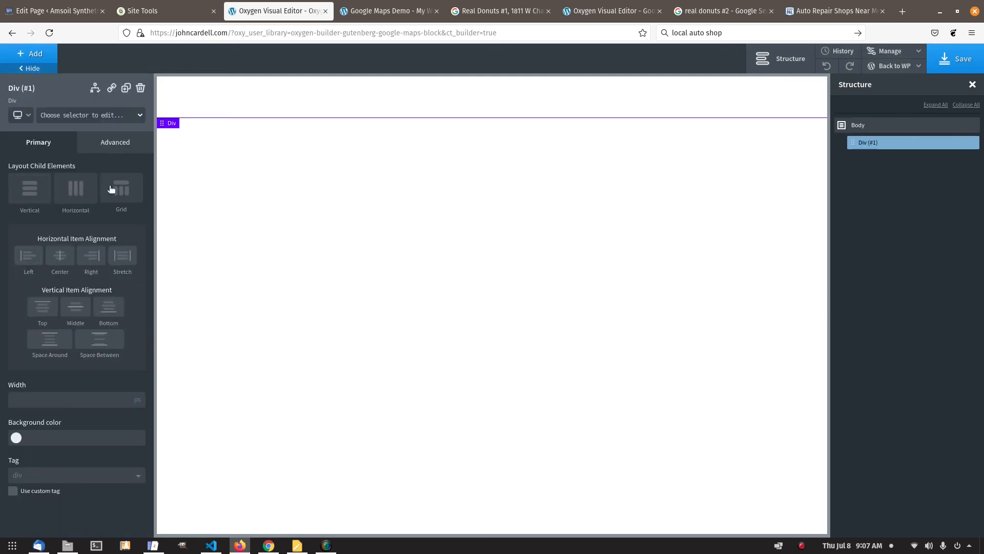
# - Set the Div's width to 100% and its maximum width to 800 px
pyautogui.click(107, 144)
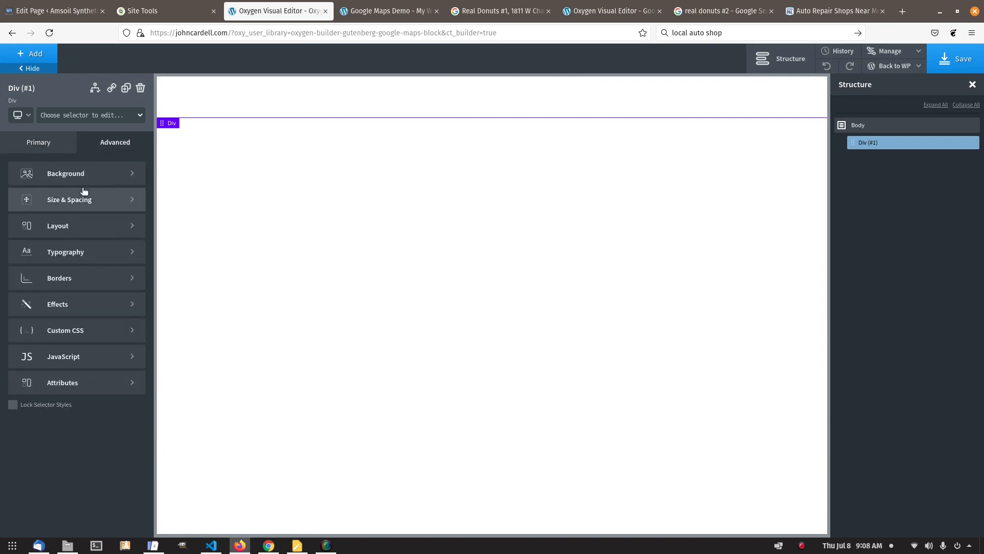
pyautogui.click(72, 200)
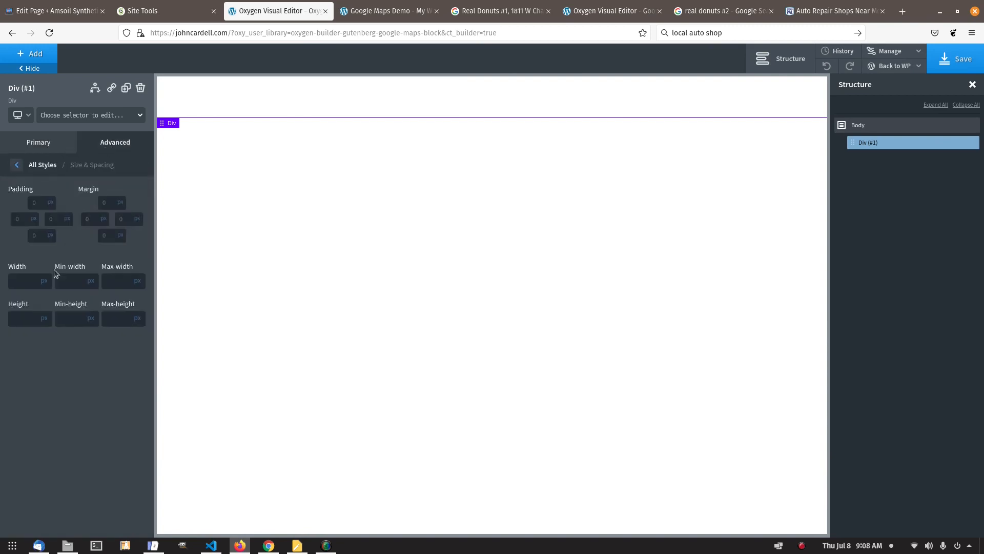
pyautogui.click(43, 273)
pyautogui.click(44, 274)
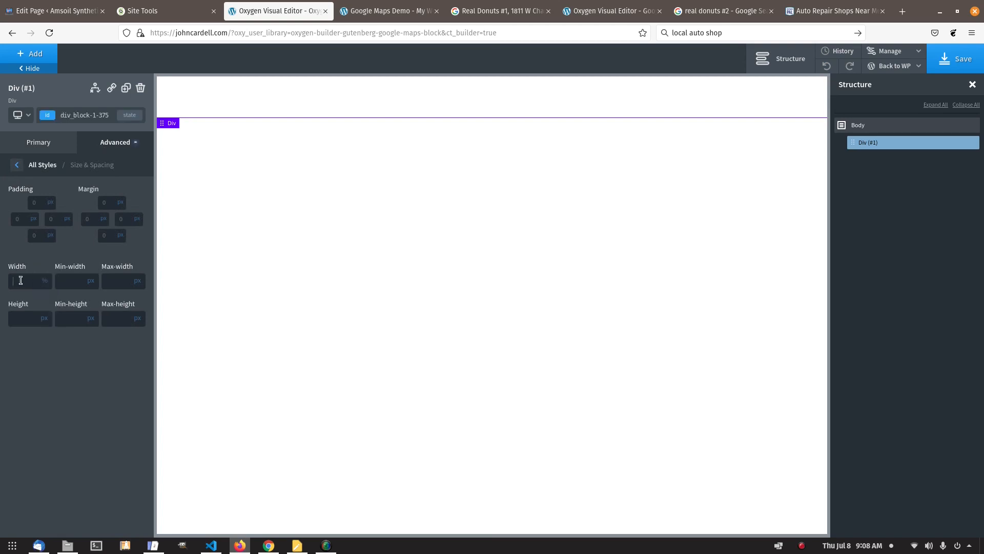
pyautogui.write('100')
pyautogui.write('800')
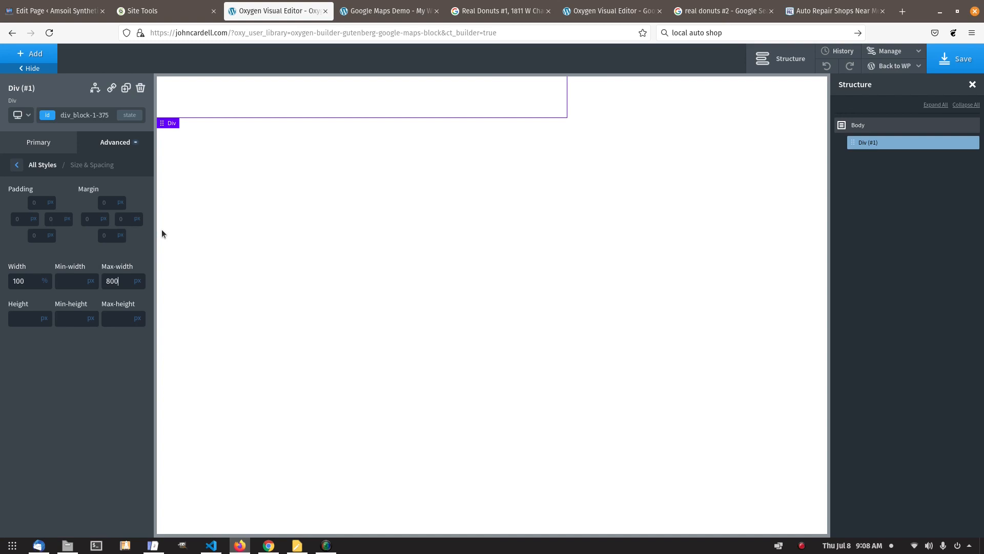
# - Center the Div by setting its left and right margins to auto
pyautogui.moveTo(102, 221)
pyautogui.click(104, 240)
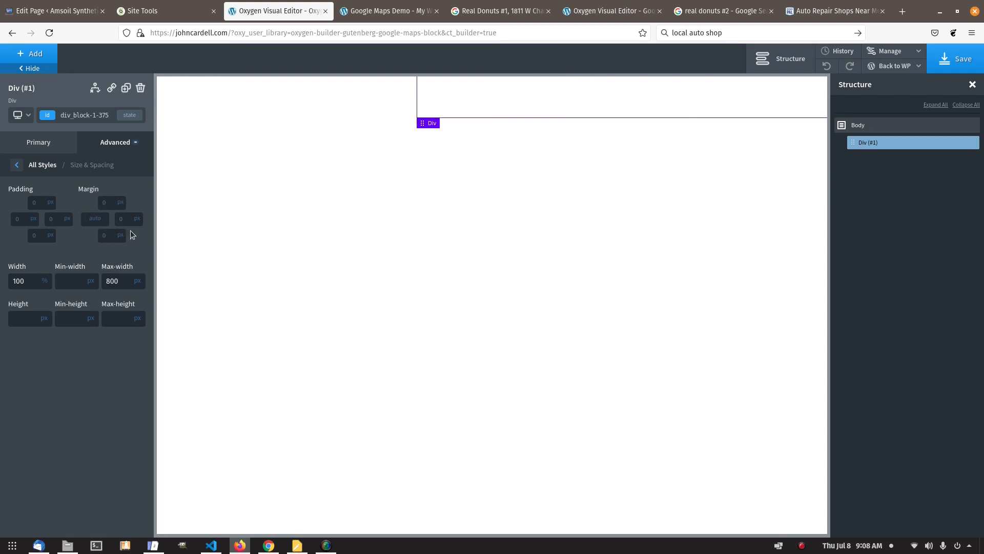
pyautogui.moveTo(137, 221)
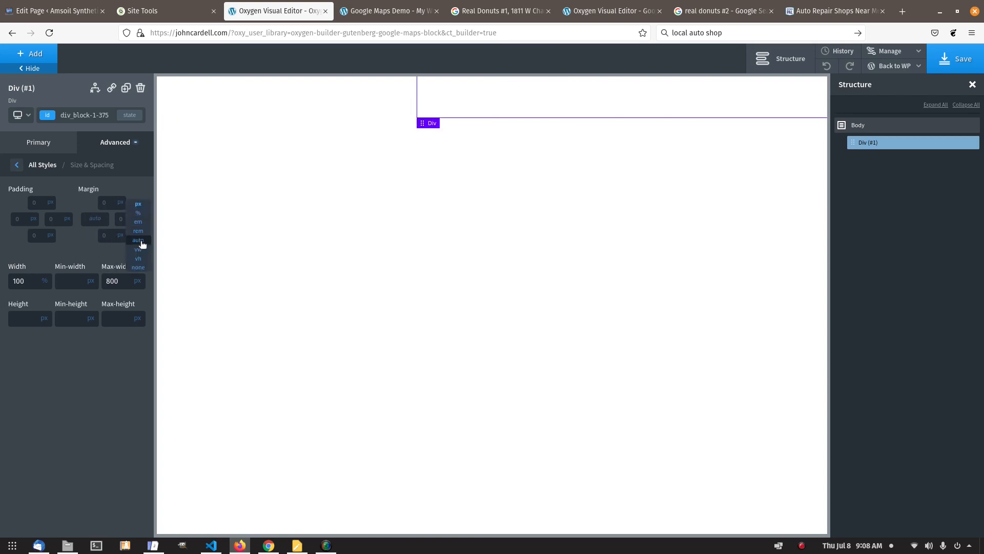
pyautogui.click(137, 240)
pyautogui.click(110, 143)
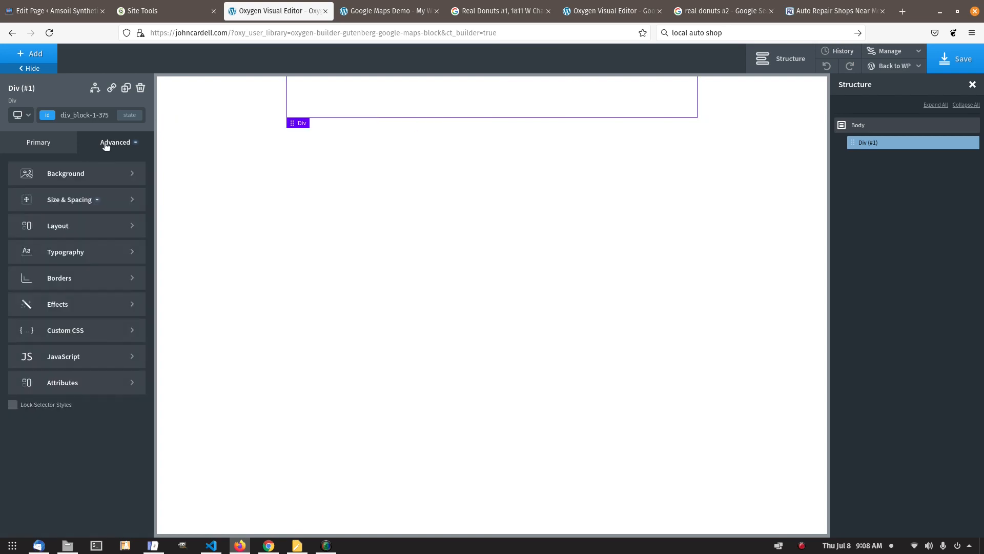
# - Stack the Div's child elements vertically with center horizontal and middle vertical alignment
pyautogui.click(42, 144)
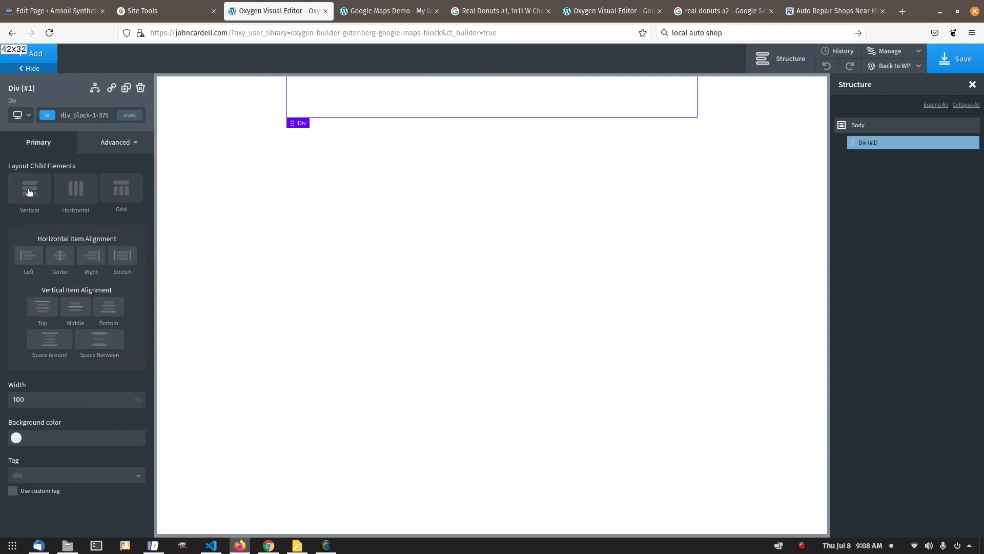
pyautogui.click(60, 255)
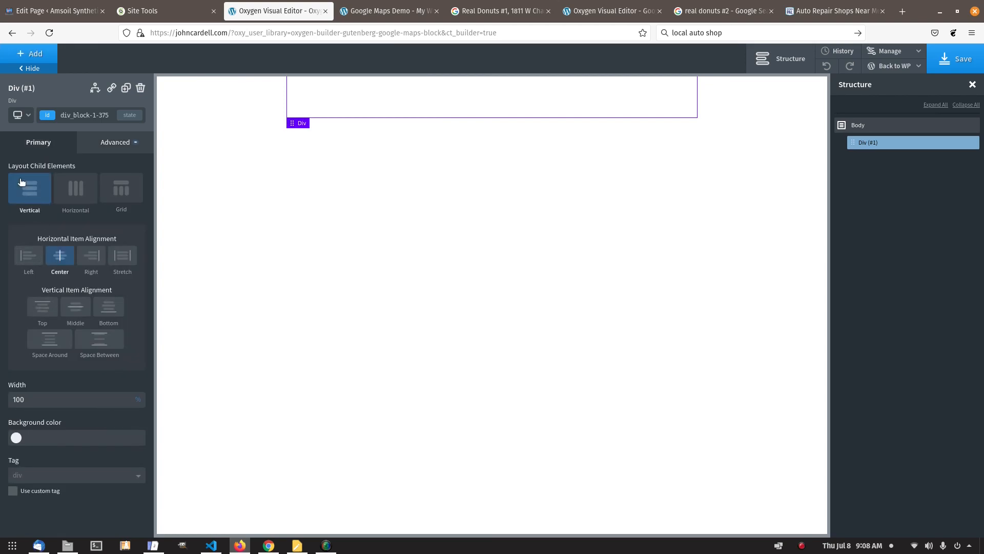
pyautogui.click(75, 307)
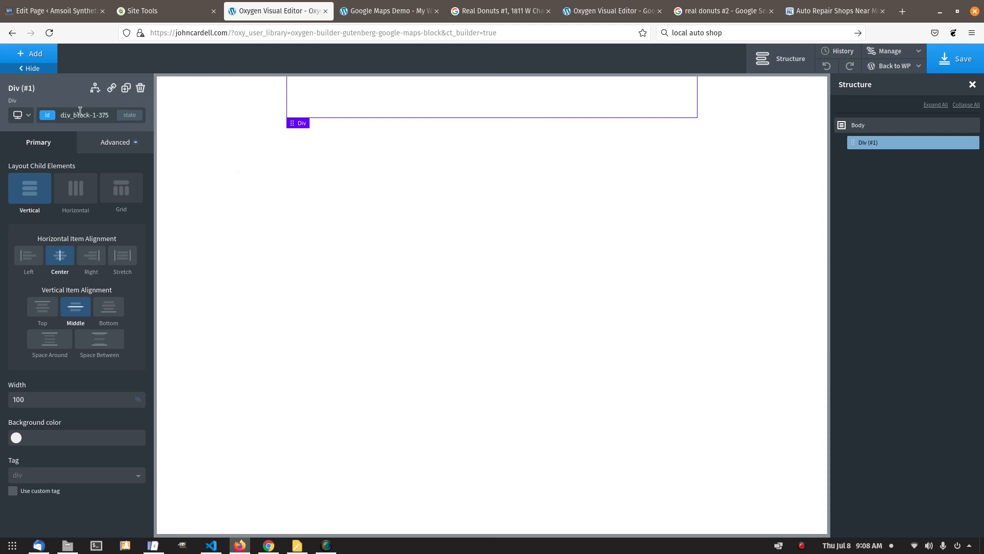
# - Add a Google Maps element from the external helpers inside the Div and save the block
pyautogui.click(37, 55)
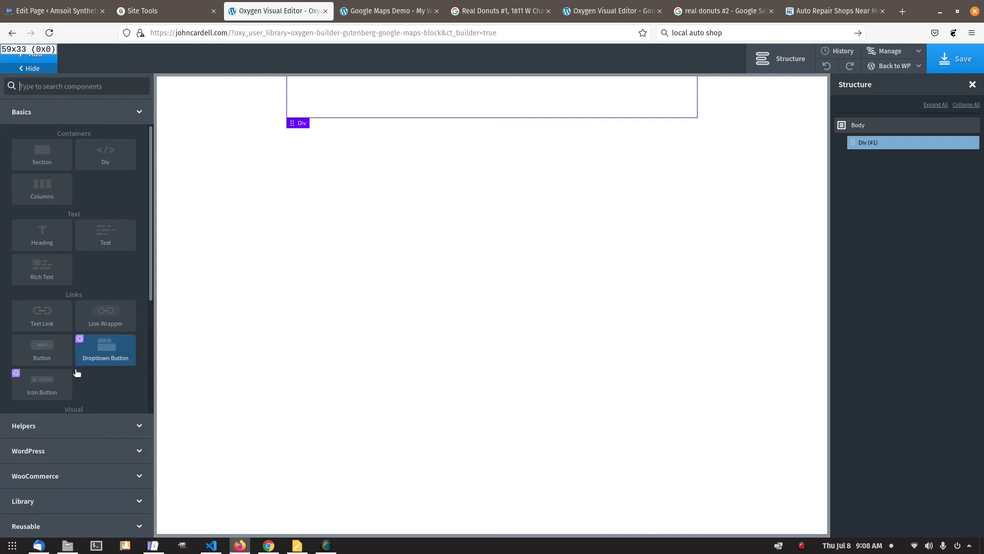
pyautogui.click(41, 426)
pyautogui.scroll(-5, 46, 420)
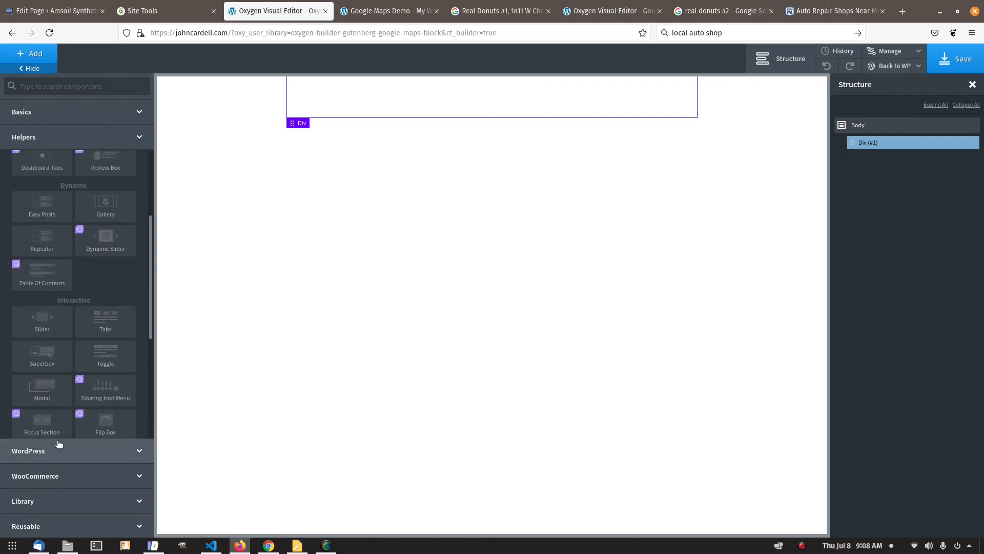
pyautogui.scroll(-2, 32, 271)
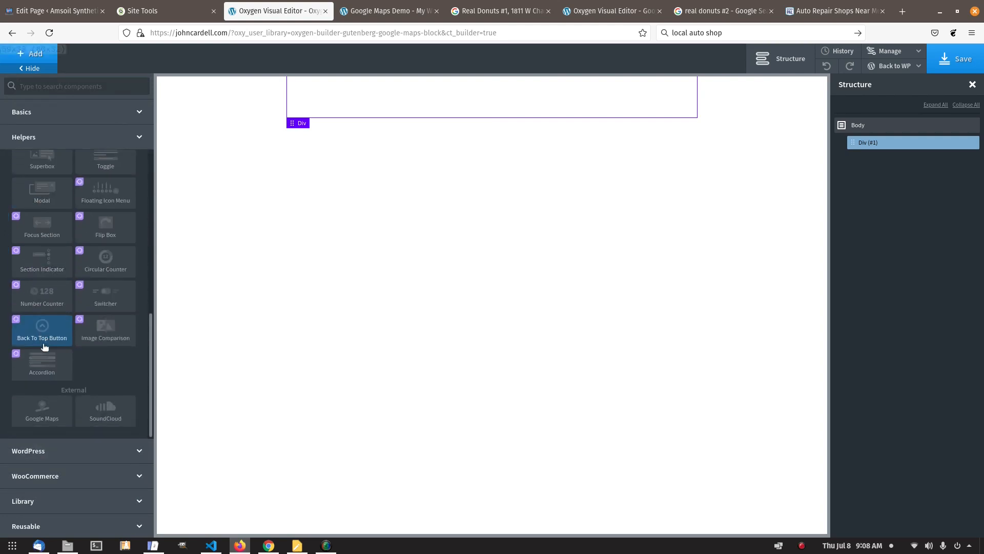
pyautogui.click(49, 408)
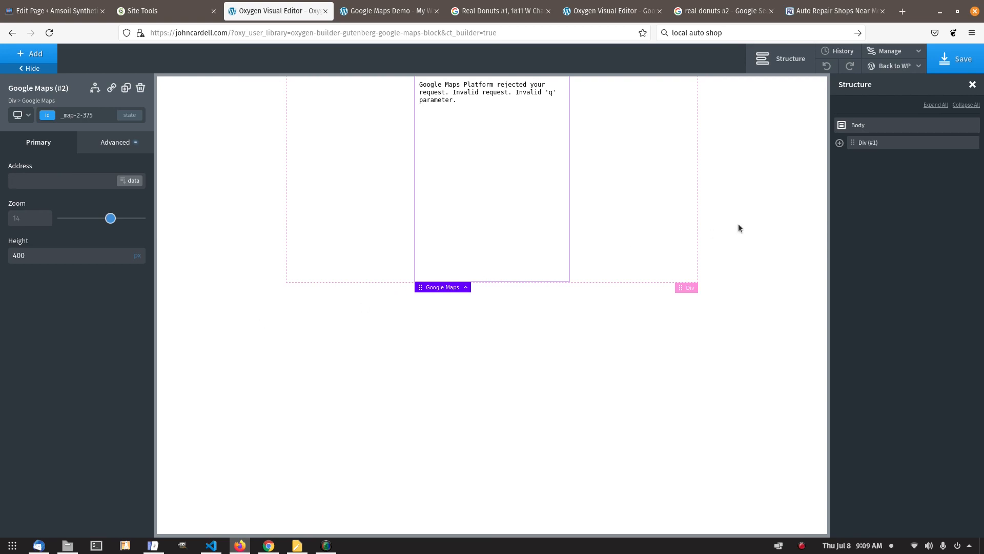
pyautogui.click(956, 59)
# - Go from the Google Maps Demo page to the Network Admin and open its installed plugins list
pyautogui.click(365, 13)
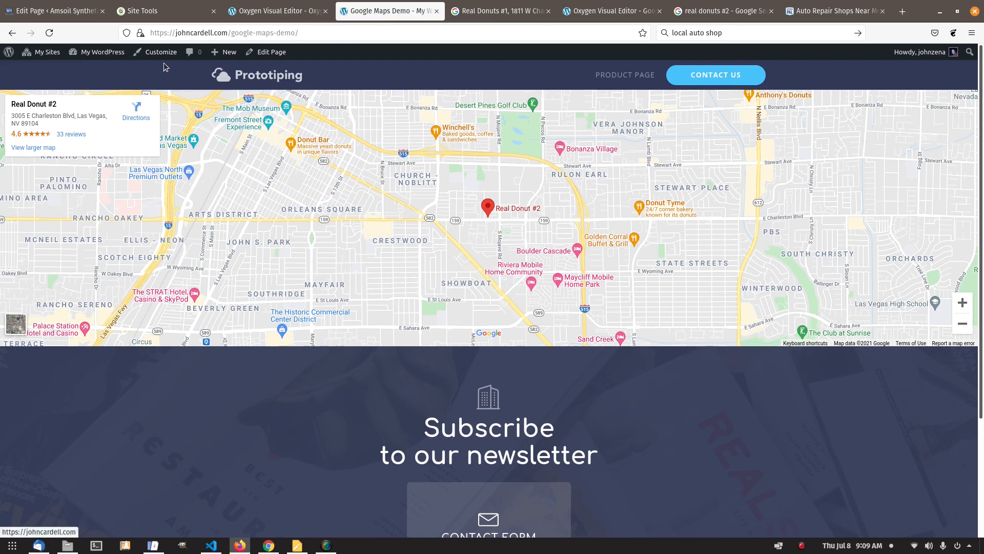
pyautogui.click(85, 69)
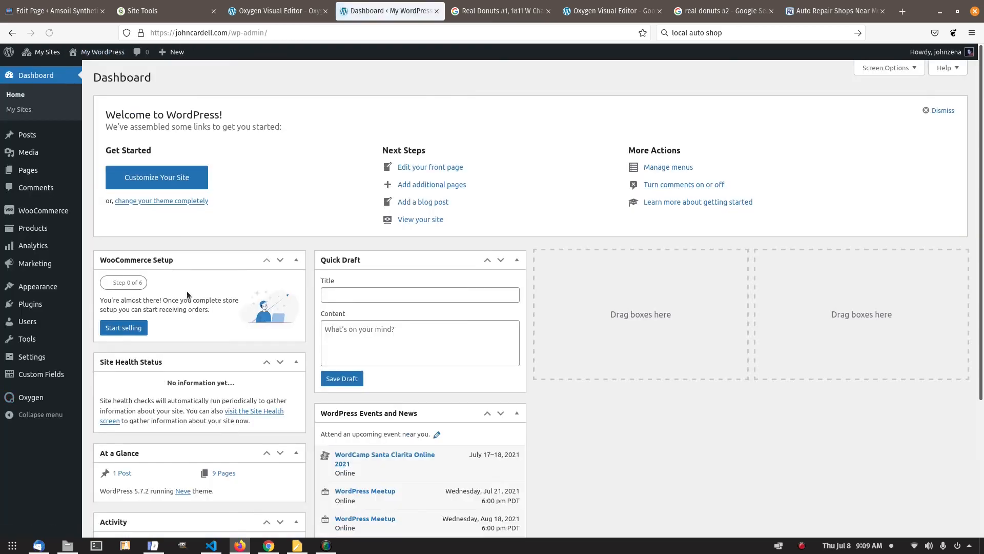
pyautogui.moveTo(28, 139)
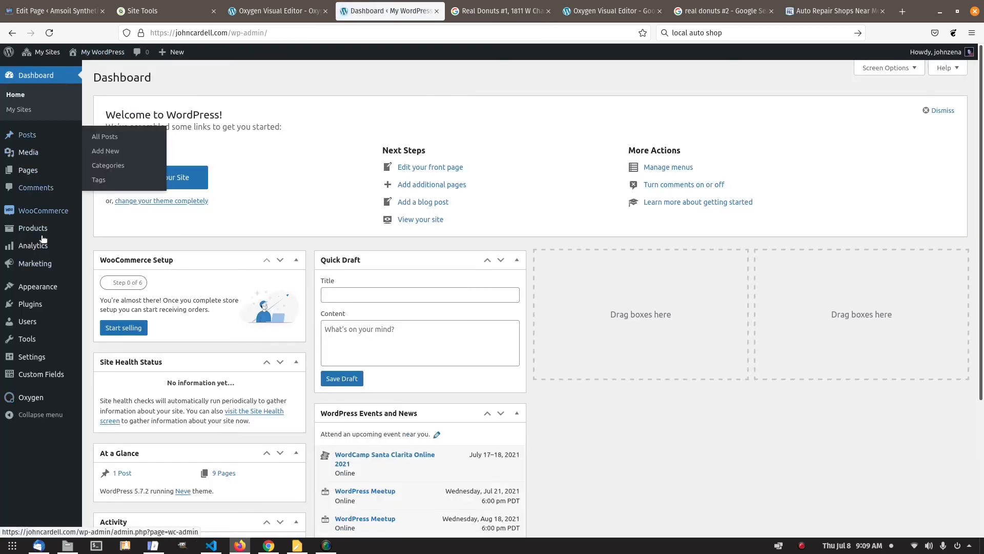
pyautogui.moveTo(37, 376)
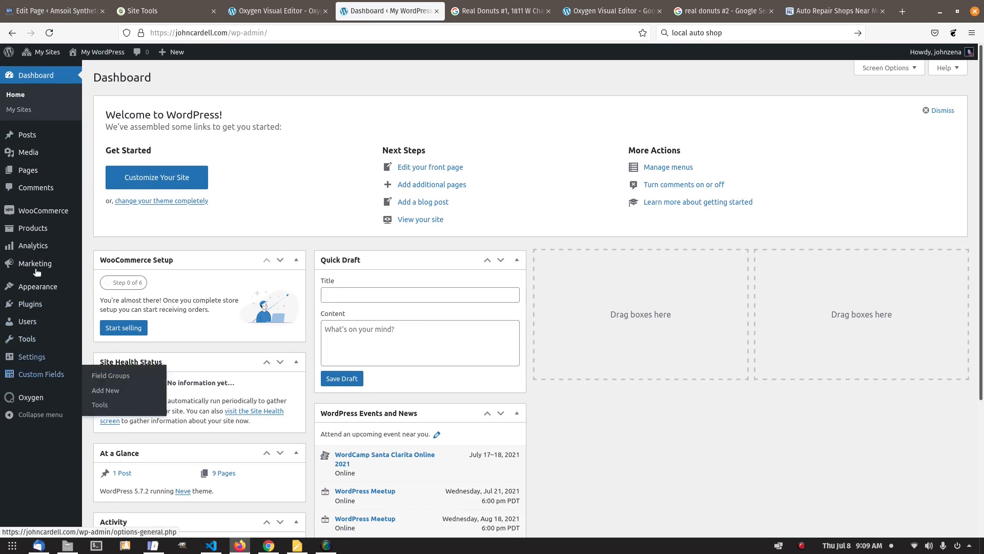
pyautogui.click(42, 52)
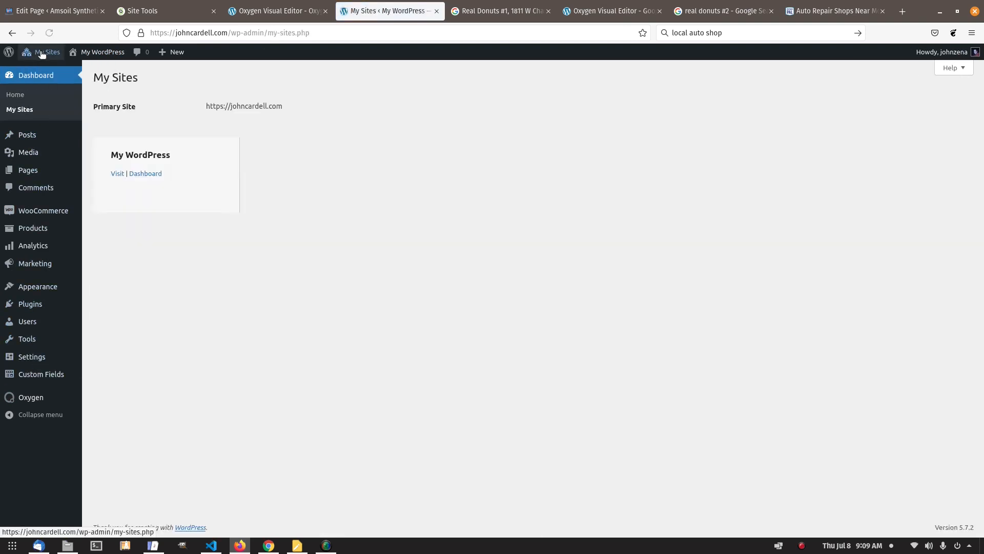
pyautogui.moveTo(42, 52)
pyautogui.click(54, 71)
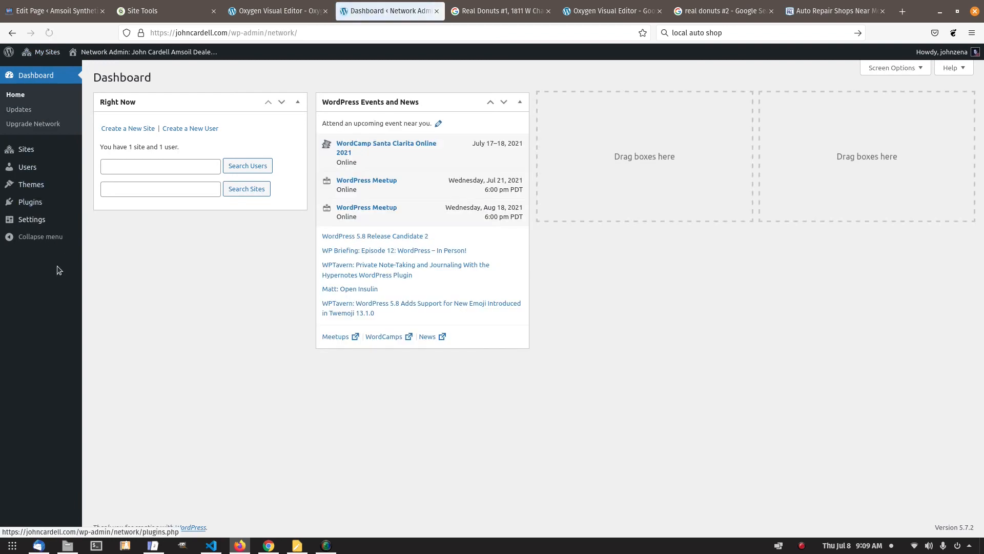
pyautogui.click(34, 201)
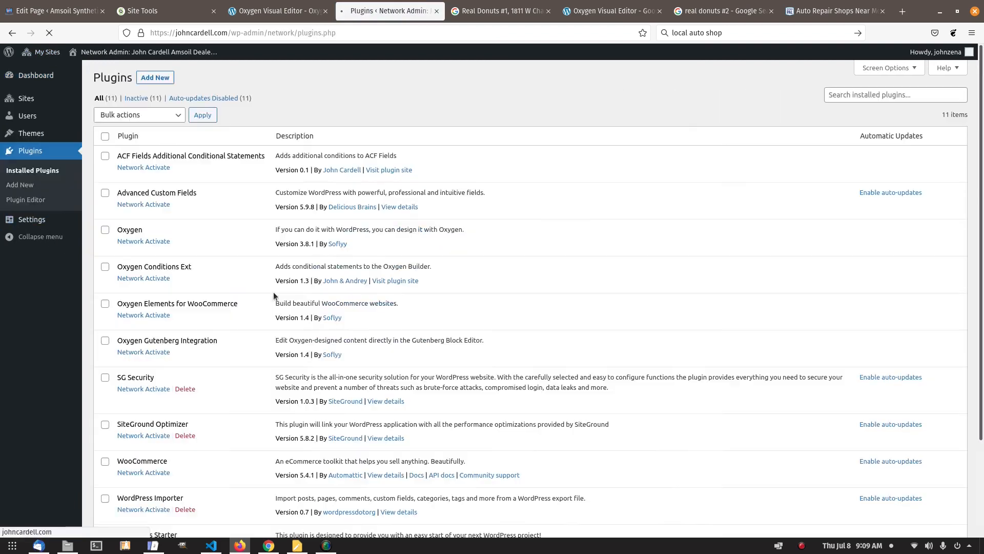
# - Search the plugins available for installation for "advanced custom fields"
pyautogui.click(162, 78)
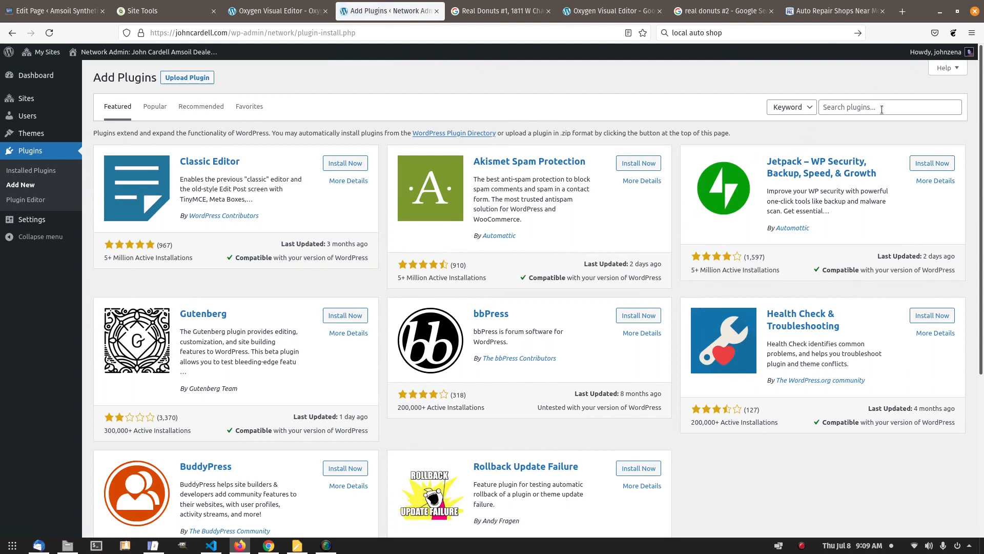
pyautogui.click(882, 109)
pyautogui.write('advanced')
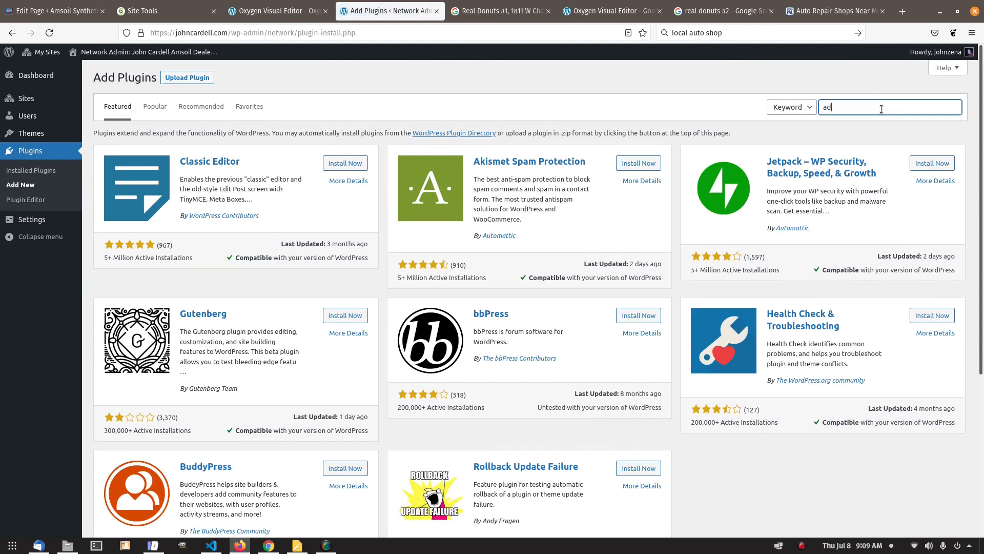
pyautogui.write(' custom fields')
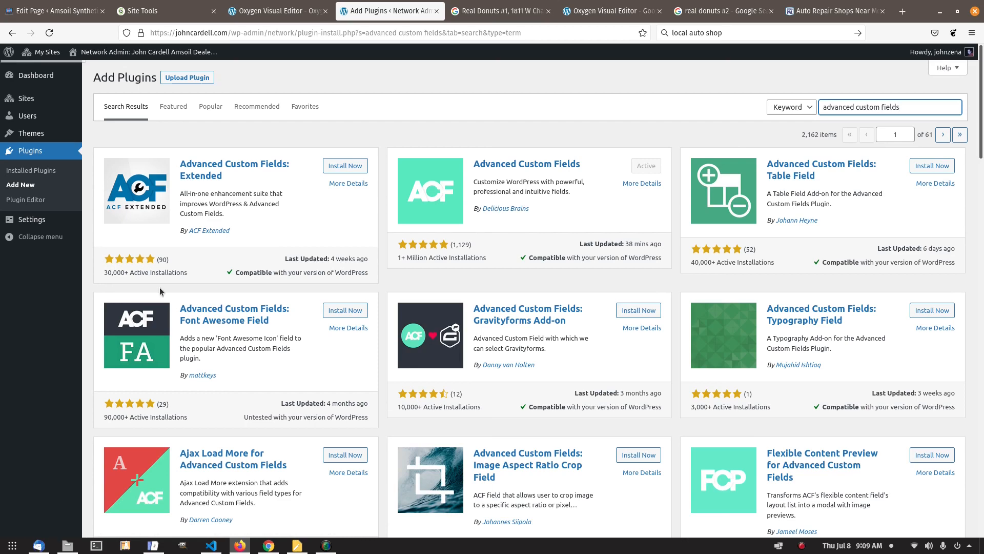
# - Go from the Network Admin to the main site's dashboard and open its installed plugins list
pyautogui.moveTo(38, 54)
pyautogui.click(51, 94)
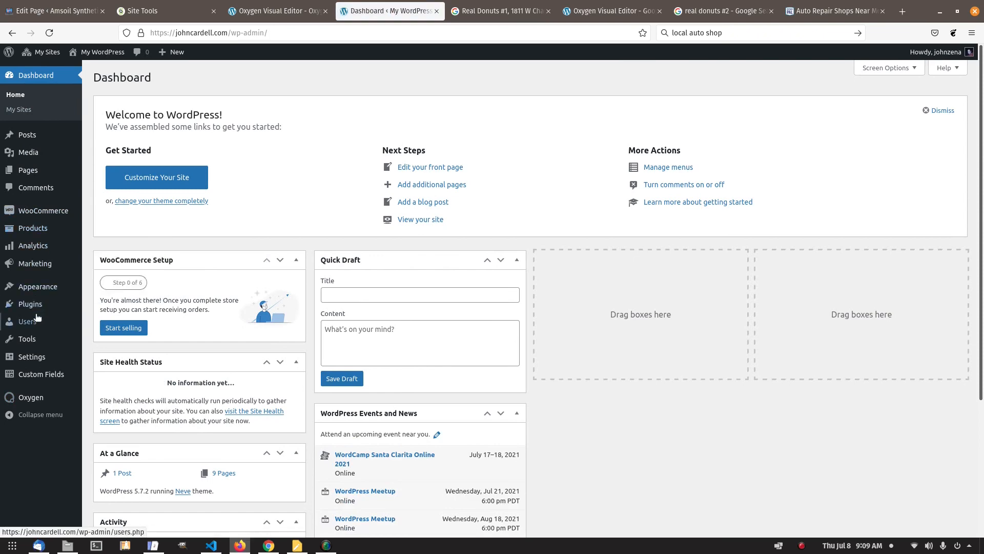
pyautogui.click(56, 304)
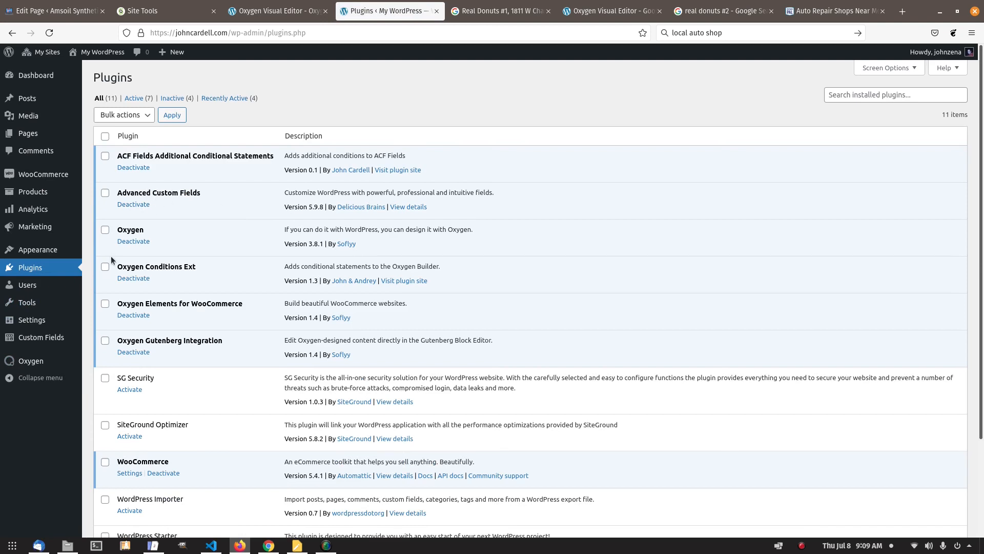
# - Start a new field group in Advanced Custom Fields
pyautogui.moveTo(47, 338)
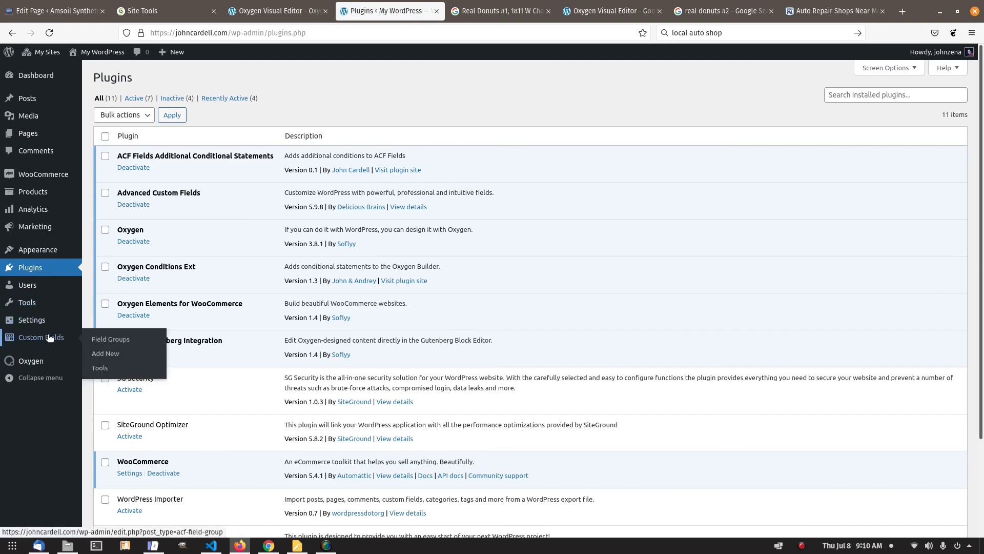
pyautogui.click(107, 339)
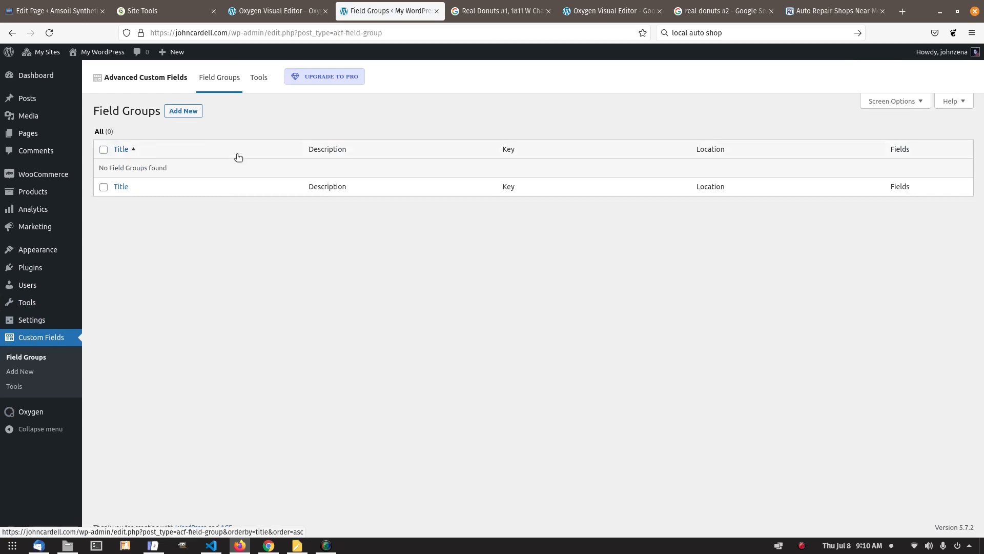
pyautogui.click(194, 114)
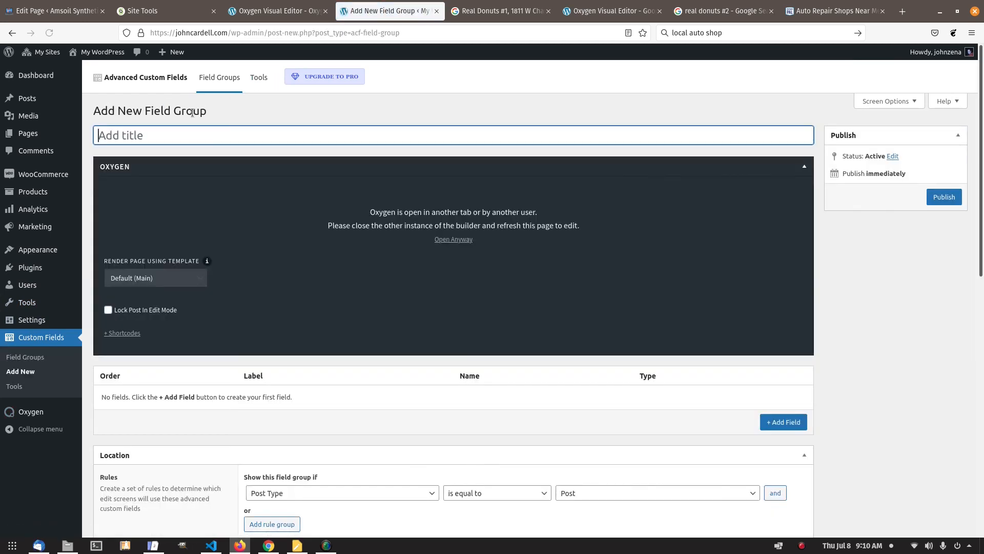
pyautogui.write('Gutenberg')
pyautogui.write('Edi')
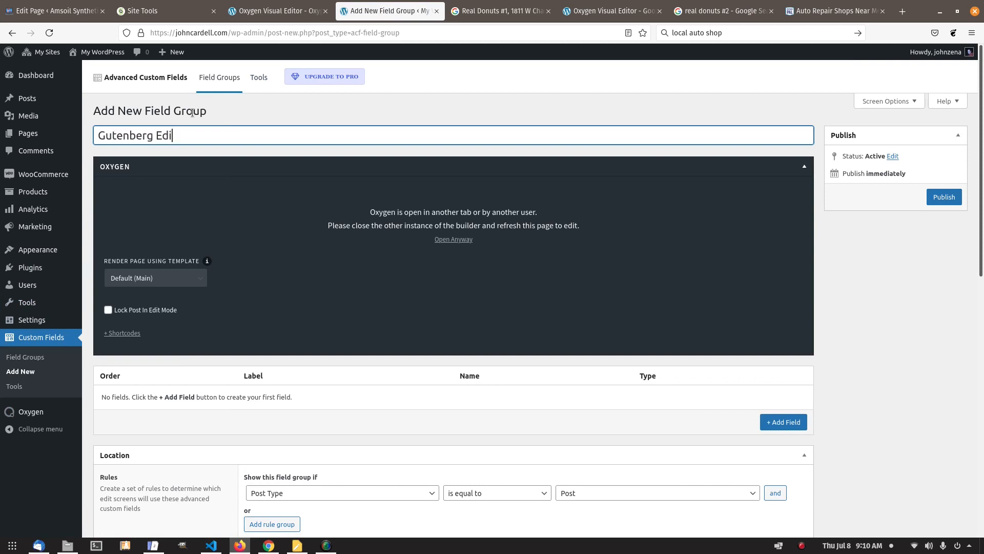
pyautogui.write('tor Block')
pyautogui.press('BackSpace')
pyautogui.press('BackSpace')
pyautogui.press('BackSpace')
pyautogui.press('BackSpace')
pyautogui.press('BackSpace')
pyautogui.press('BackSpace')
pyautogui.press('BackSpace')
pyautogui.press('BackSpace')
pyautogui.press('BackSpace')
pyautogui.press('BackSpace')
pyautogui.press('BackSpace')
pyautogui.press('BackSpace')
pyautogui.press('BackSpace')
pyautogui.press('BackSpace')
pyautogui.press('BackSpace')
pyautogui.press('BackSpace')
pyautogui.press('BackSpace')
pyautogui.press('BackSpace')
pyautogui.press('BackSpace')
pyautogui.press('BackSpace')
# - Title the field group "Google Maps for Gutenberg Block"
pyautogui.write('Google Maps for Gutenberg Block')
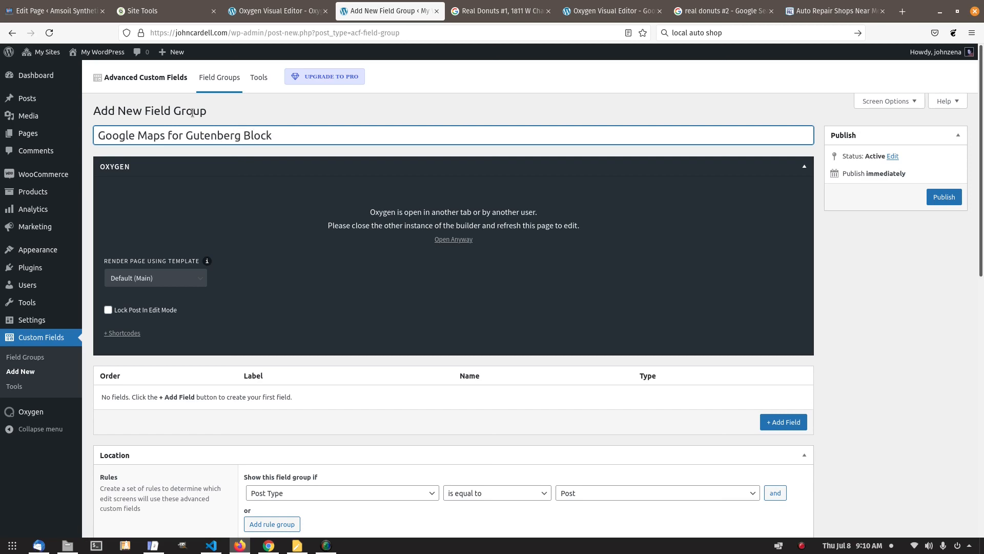
# - Add a second location rule group that shows the field group if Post Type is equal to Page
pyautogui.scroll(-9, 281, 245)
pyautogui.scroll(3, 402, 171)
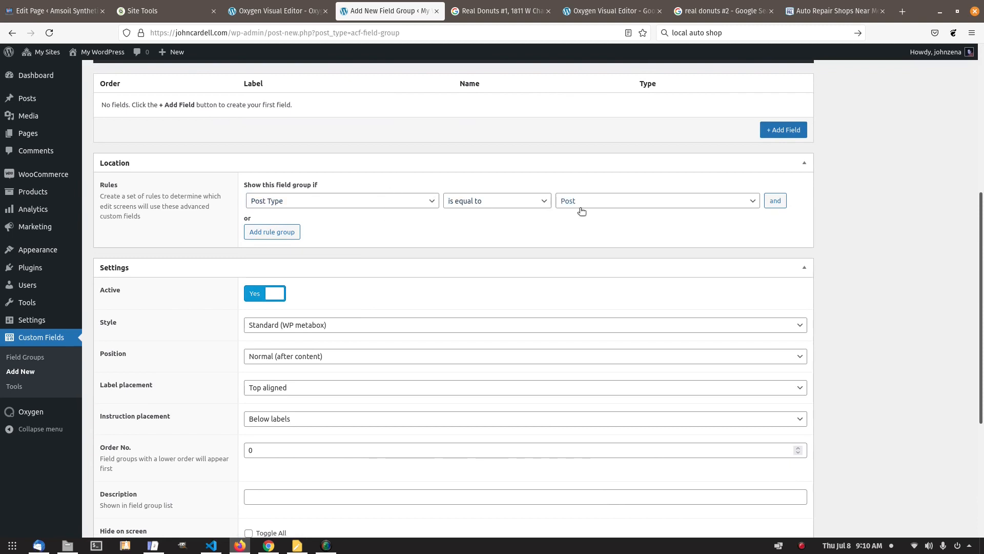
pyautogui.click(259, 232)
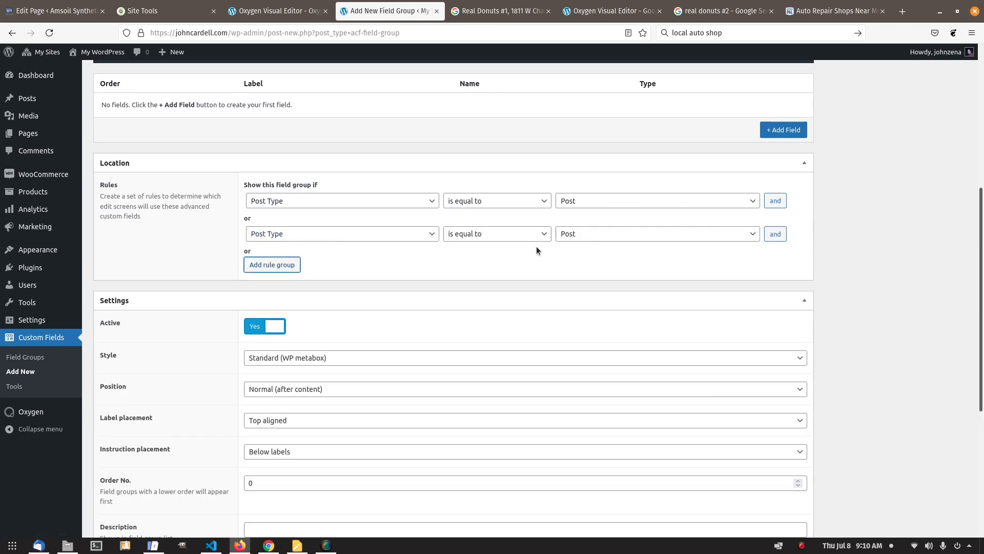
pyautogui.click(593, 234)
pyautogui.click(593, 245)
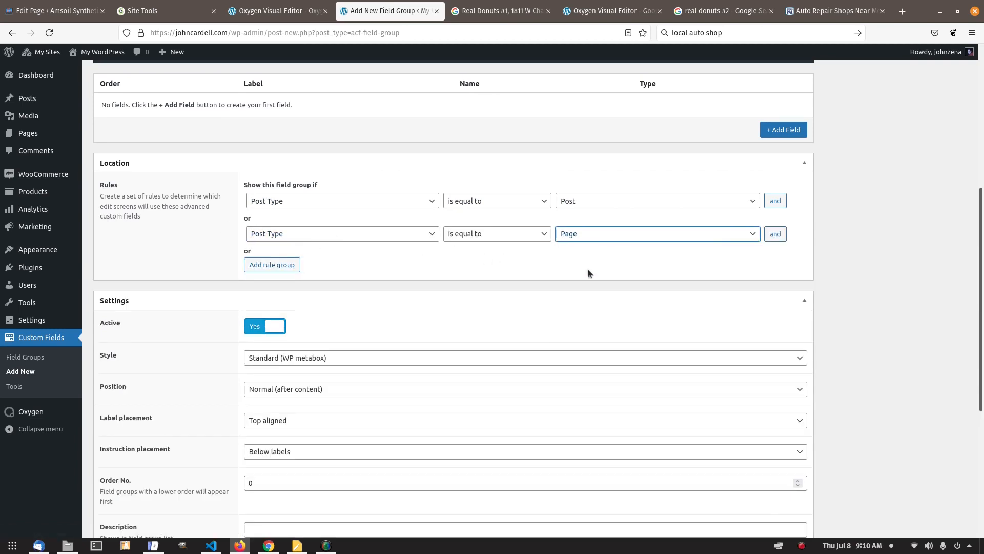
# - Add an "and" condition to the Page rule: Page Type is not equal to Parent Page (has children)
pyautogui.click(773, 238)
pyautogui.click(389, 253)
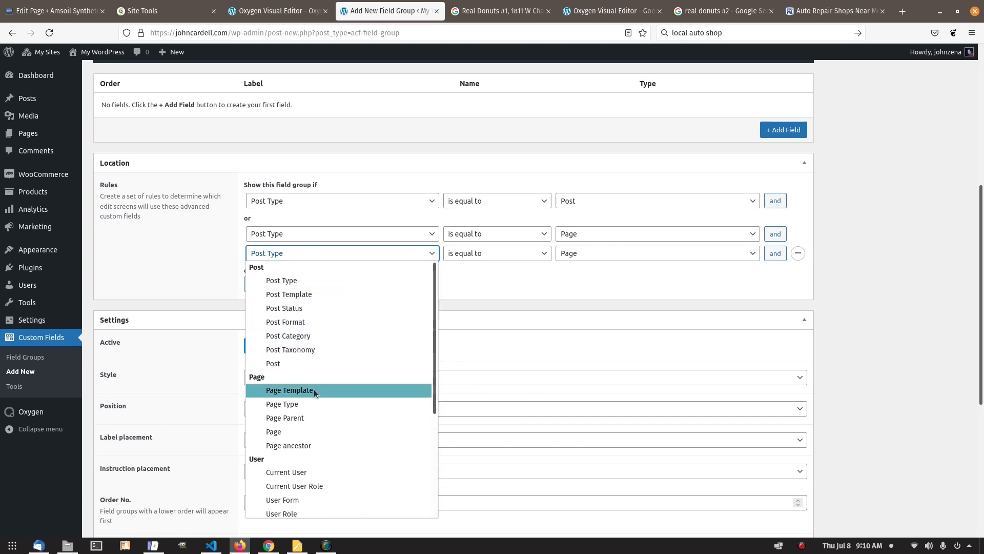
pyautogui.click(313, 403)
pyautogui.click(477, 260)
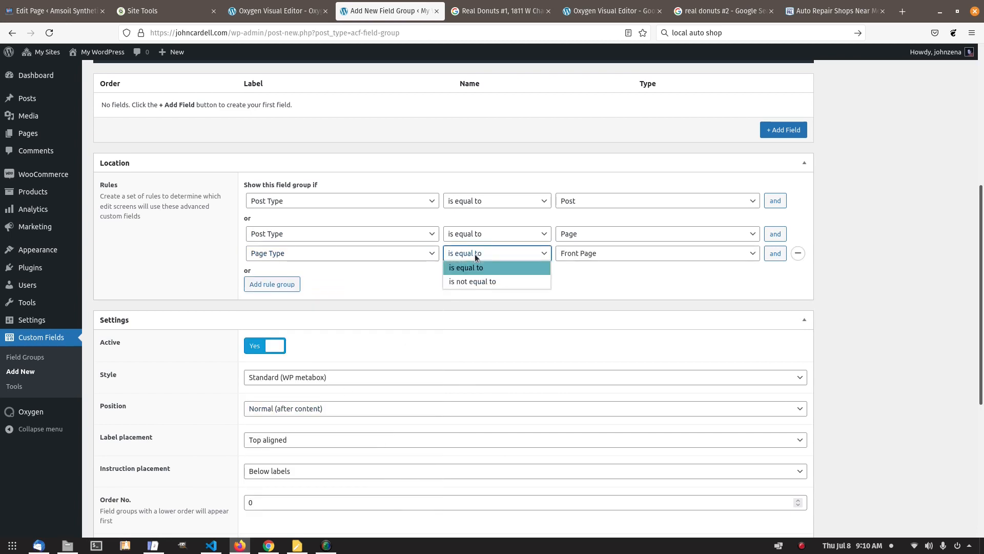
pyautogui.click(479, 285)
pyautogui.click(625, 253)
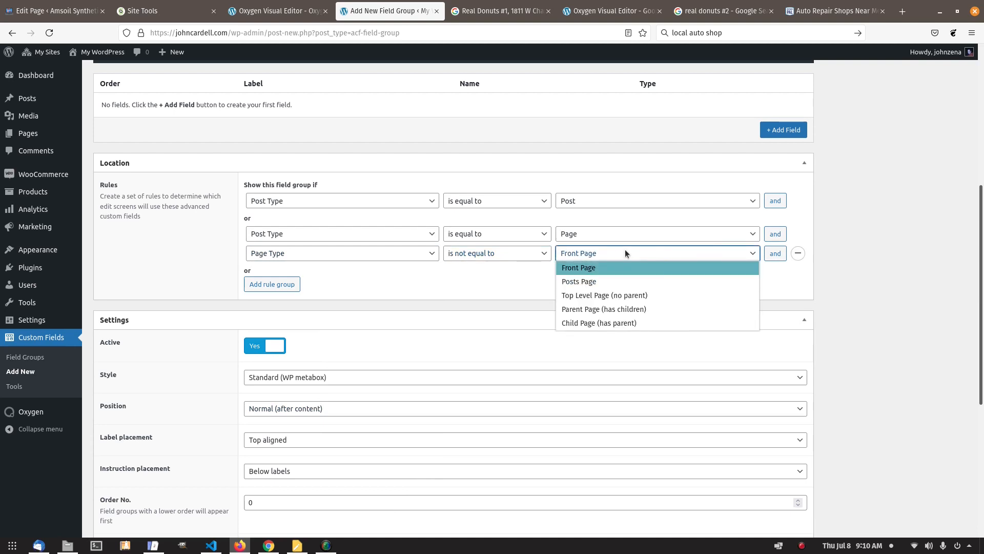
pyautogui.click(608, 310)
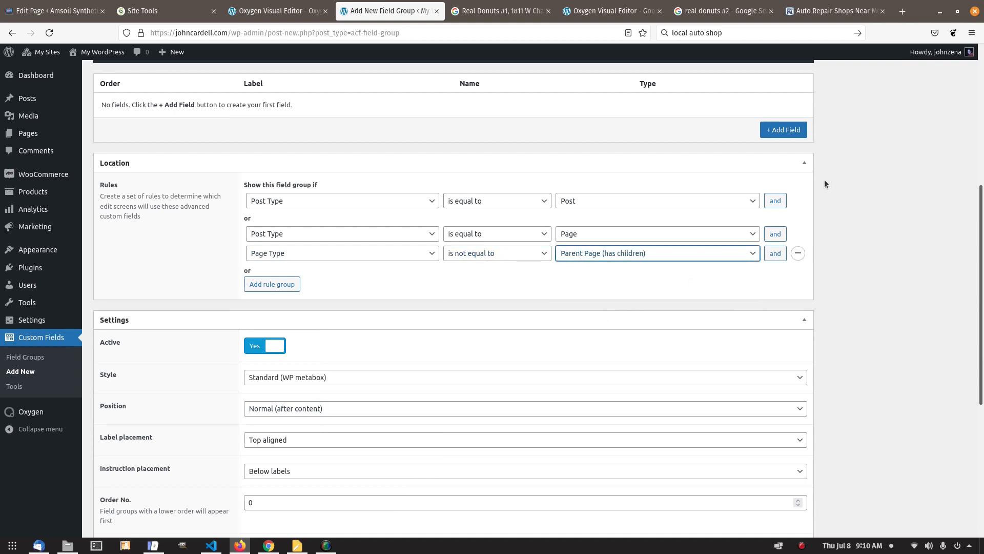
pyautogui.click(874, 188)
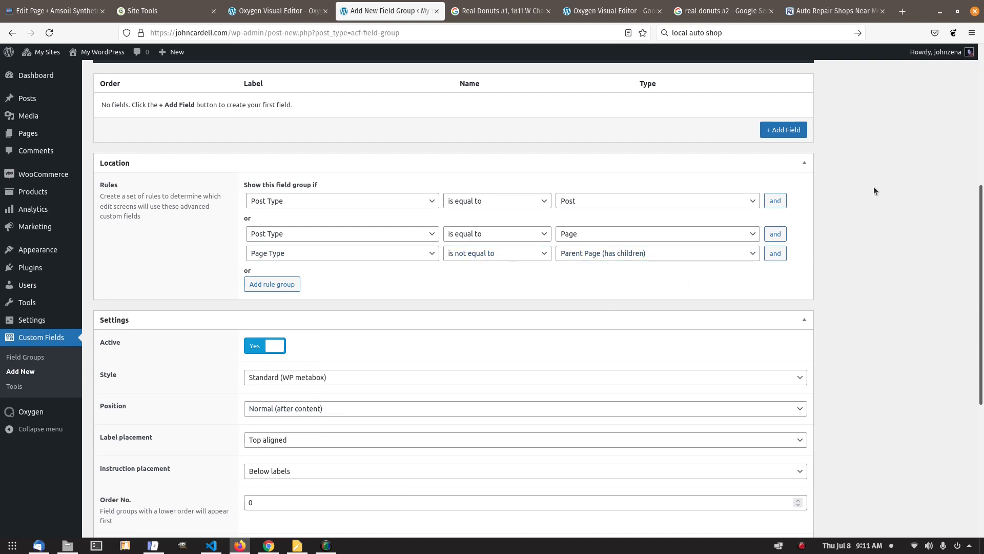
# - Add a Text field labelled "Google Maps Address Field", named google_maps_address_field, with the instructions "Enter address for google maps here..."
pyautogui.click(779, 128)
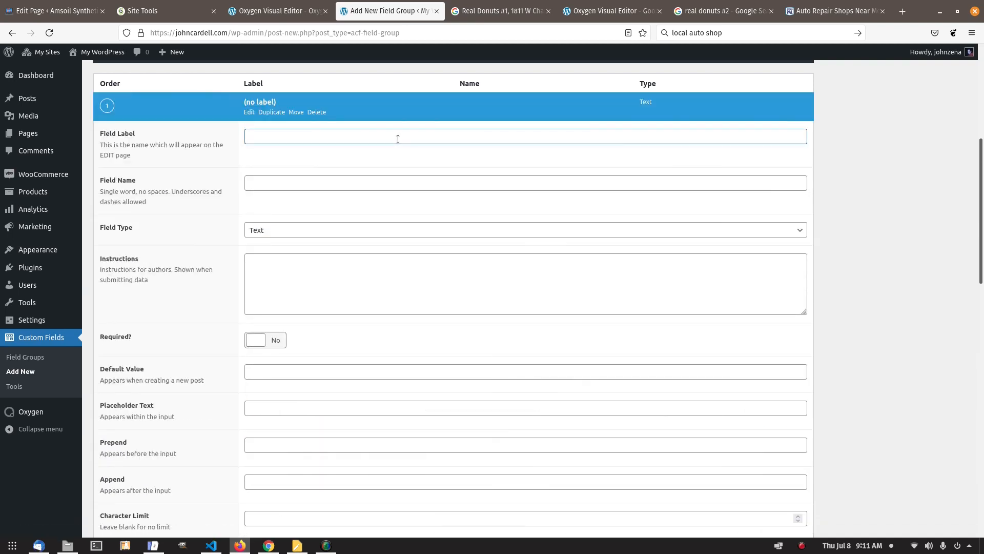
pyautogui.write('Google Maps Address Field')
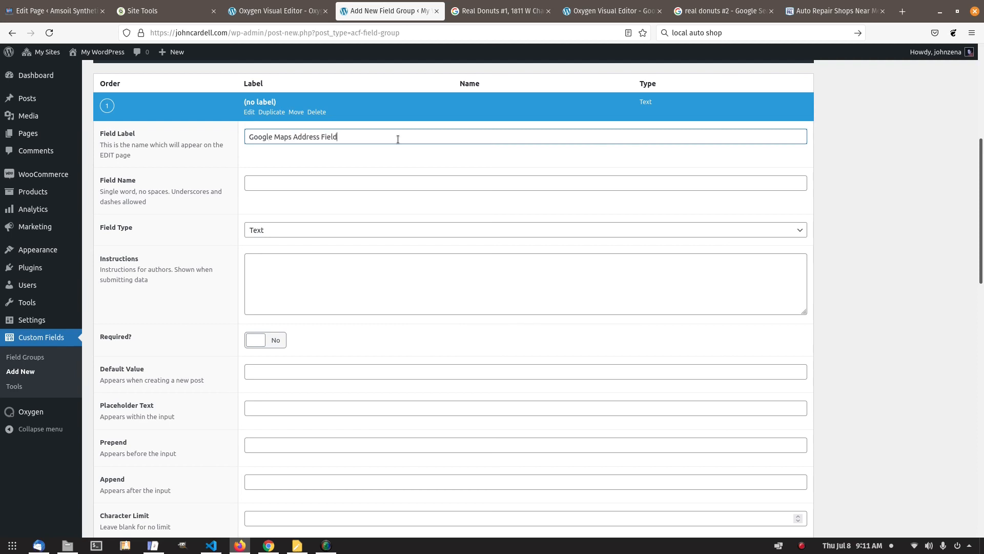
pyautogui.click(429, 184)
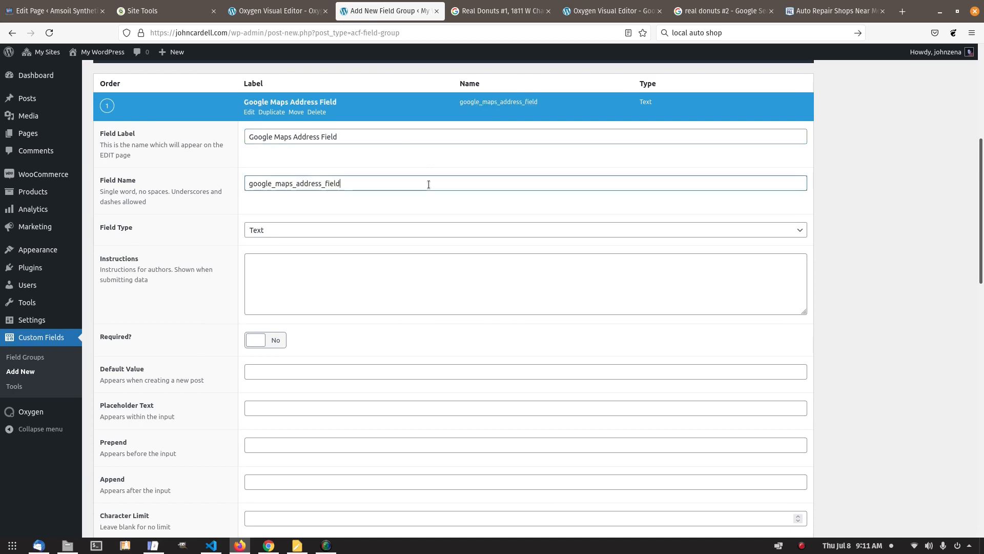
pyautogui.click(425, 231)
pyautogui.click(287, 259)
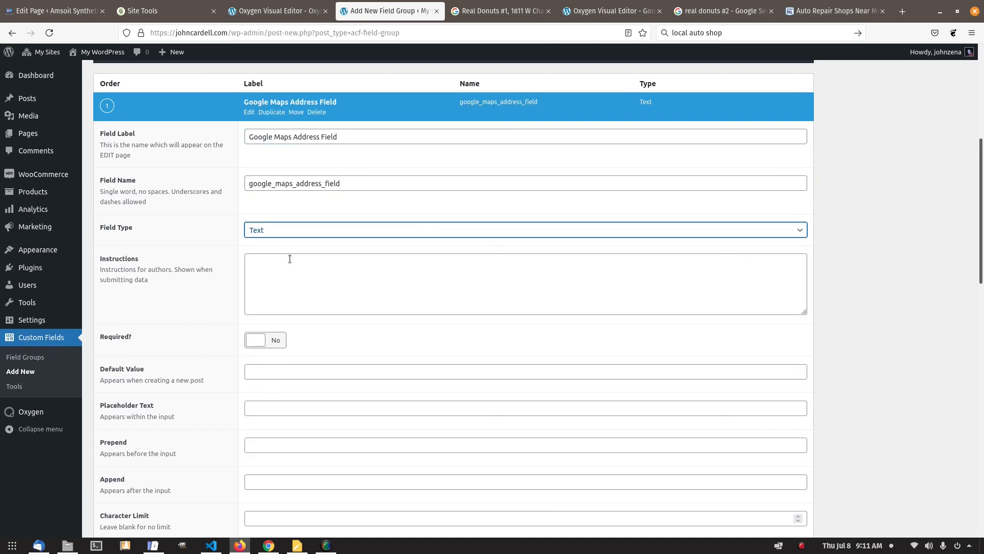
pyautogui.click(602, 267)
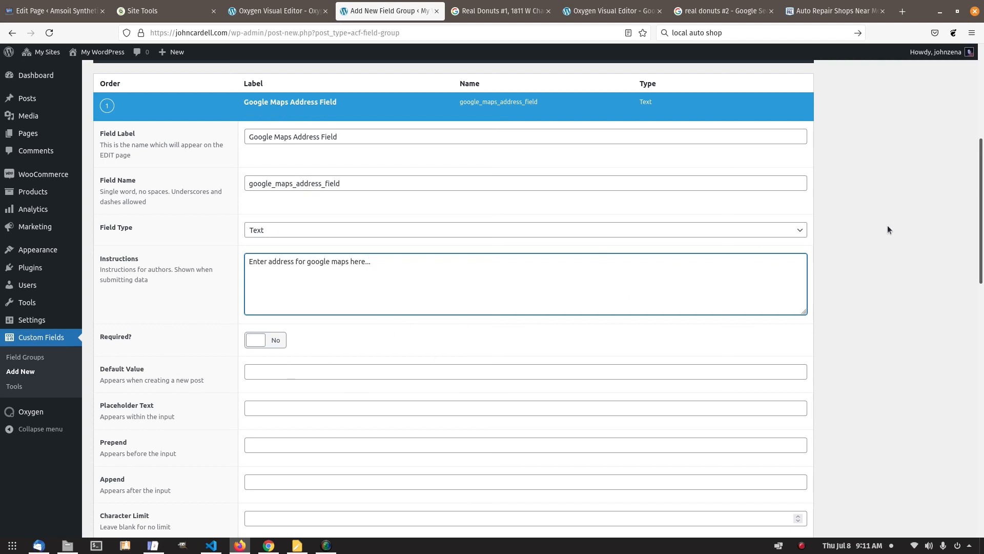
# - Publish the field group and review its address field and location rules
pyautogui.scroll(4, 888, 229)
pyautogui.scroll(2, 915, 204)
pyautogui.click(945, 197)
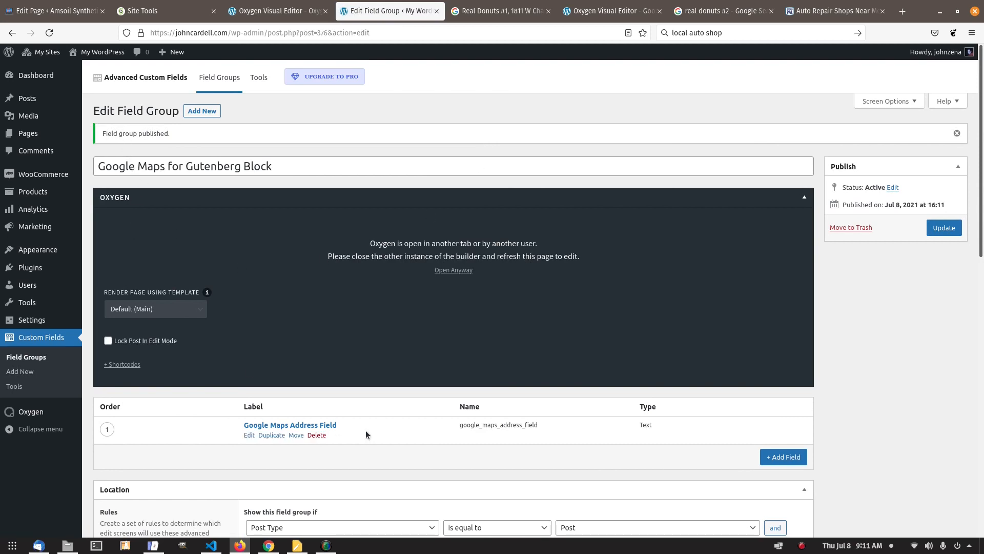
pyautogui.scroll(-2, 367, 434)
pyautogui.moveTo(454, 338)
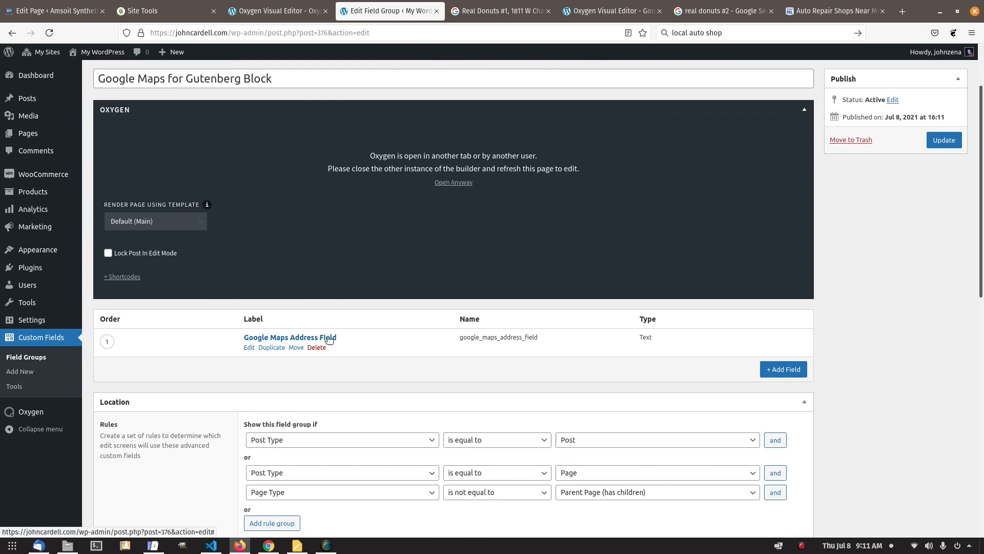
# - Switch to the block's Oxygen editor and check the custom field/meta options offered as dynamic data for the map address
pyautogui.click(273, 13)
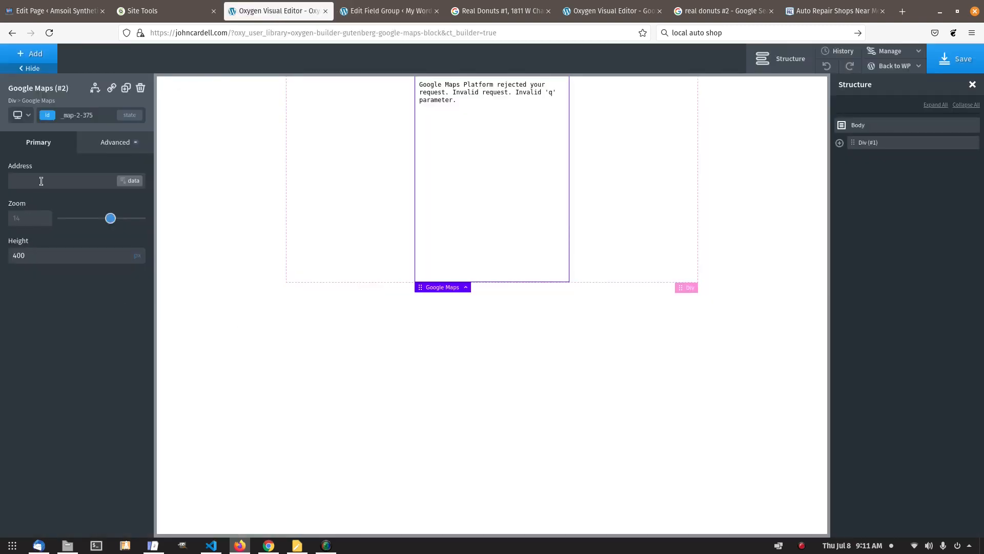
pyautogui.click(129, 181)
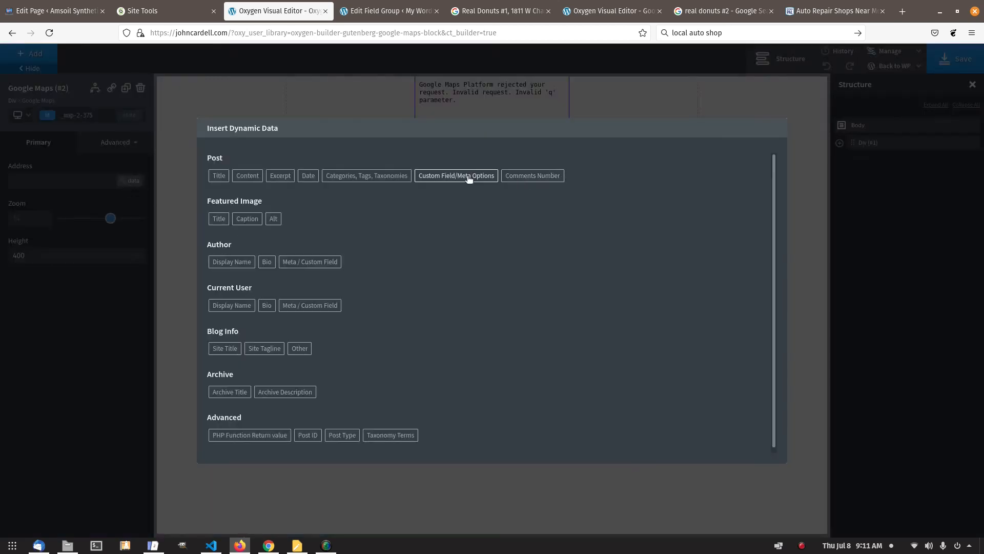
pyautogui.click(452, 179)
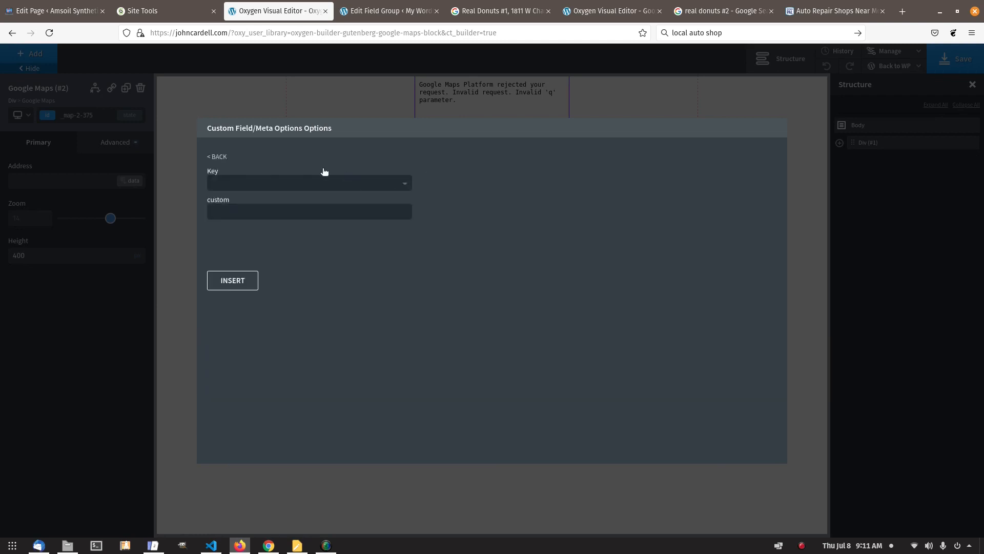
# - Reload the Oxygen editor and select the Google Maps element inside the Div
pyautogui.click(50, 33)
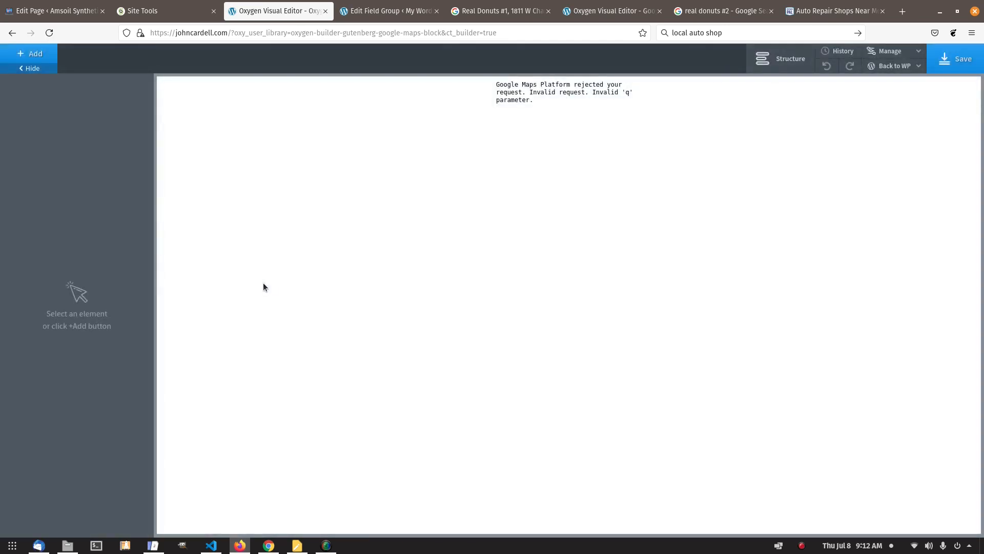
pyautogui.click(789, 60)
pyautogui.click(840, 143)
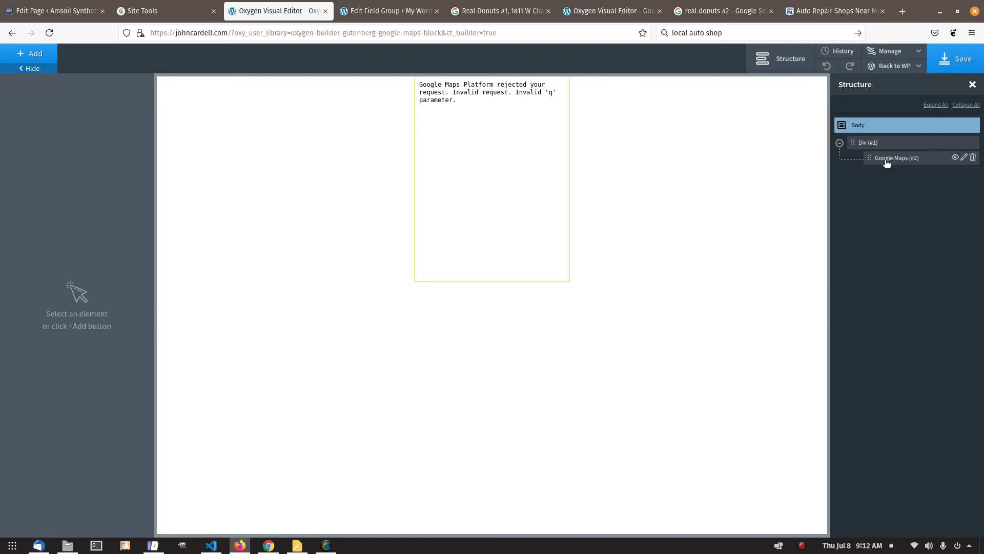
pyautogui.click(885, 158)
# - Insert the Advanced Custom Field "Google Maps Address Field" as dynamic data for the map's address and save the block
pyautogui.click(130, 181)
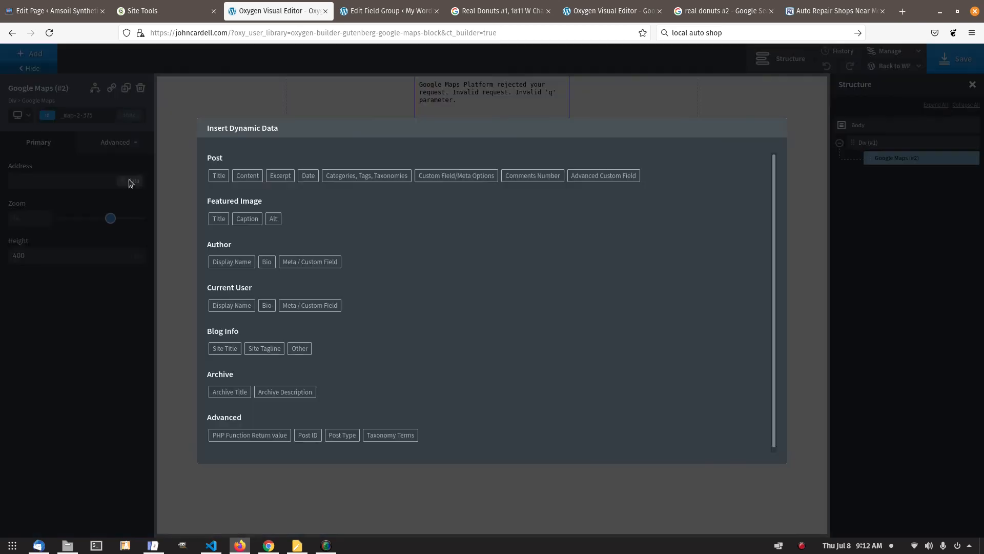
pyautogui.click(604, 176)
pyautogui.click(250, 184)
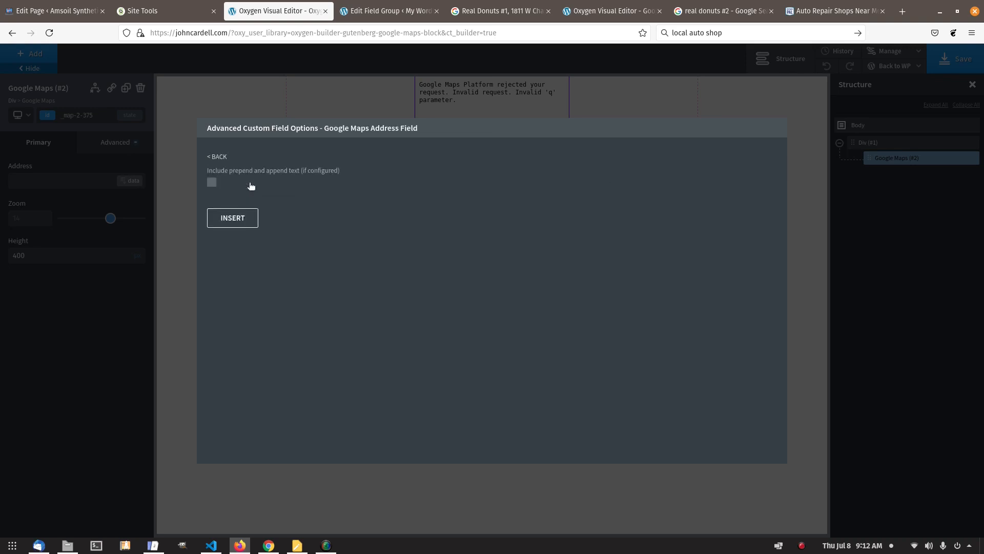
pyautogui.click(229, 224)
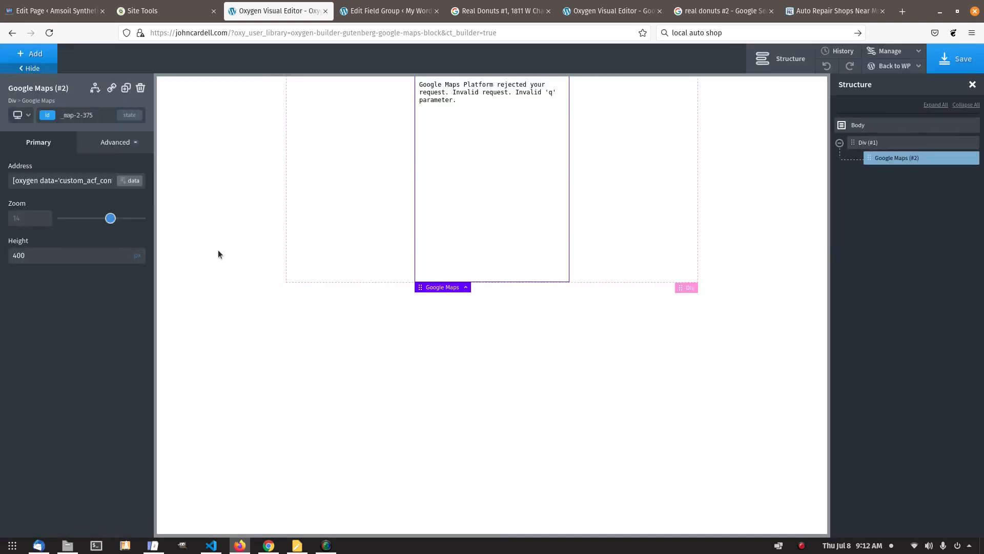
pyautogui.click(958, 58)
# - Create a new WordPress post titled "Test address one" and publish it
pyautogui.click(367, 15)
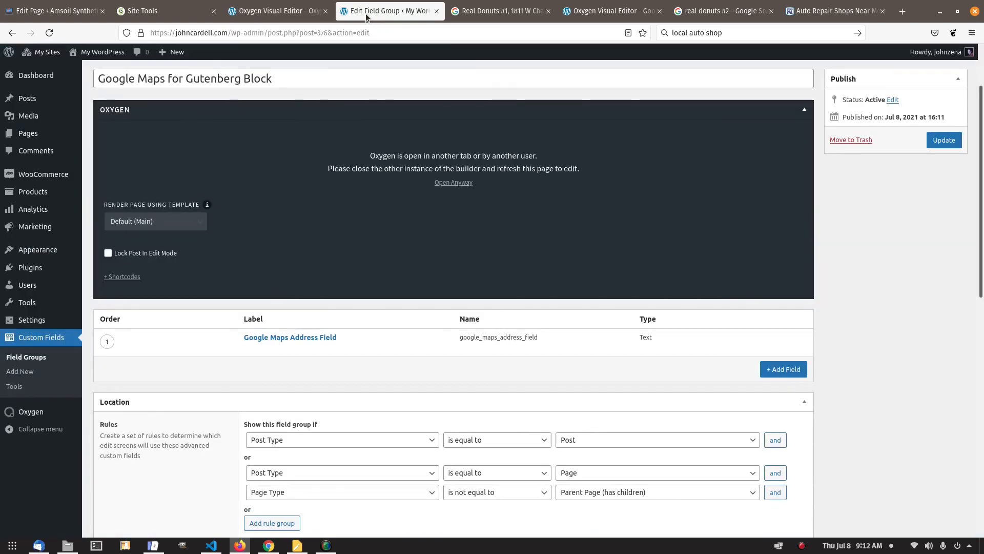
pyautogui.click(25, 100)
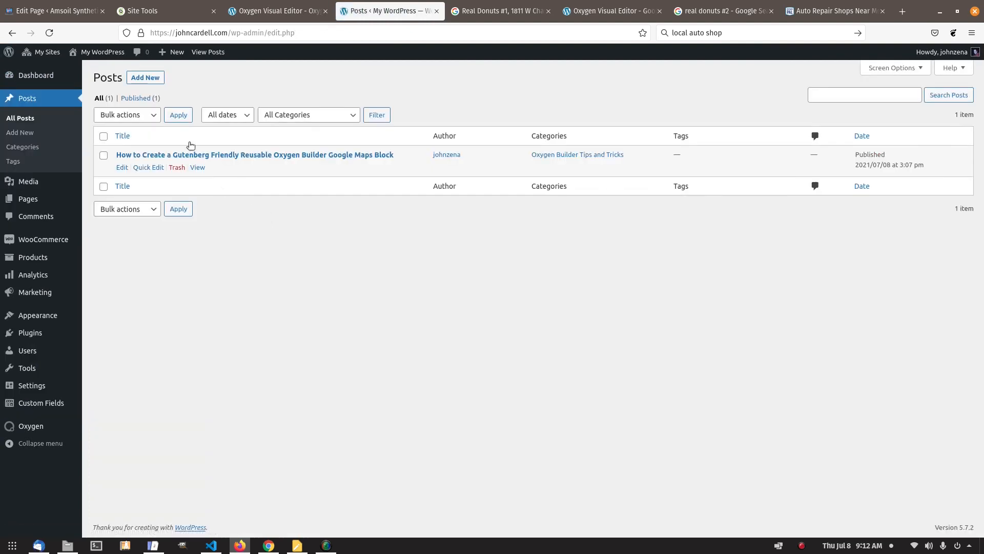
pyautogui.click(152, 80)
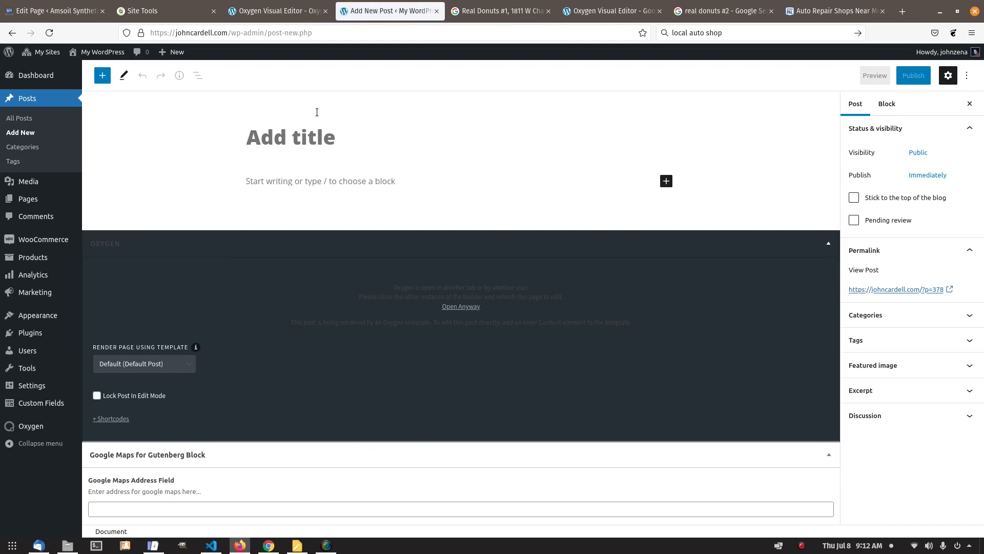
pyautogui.write('Test address one')
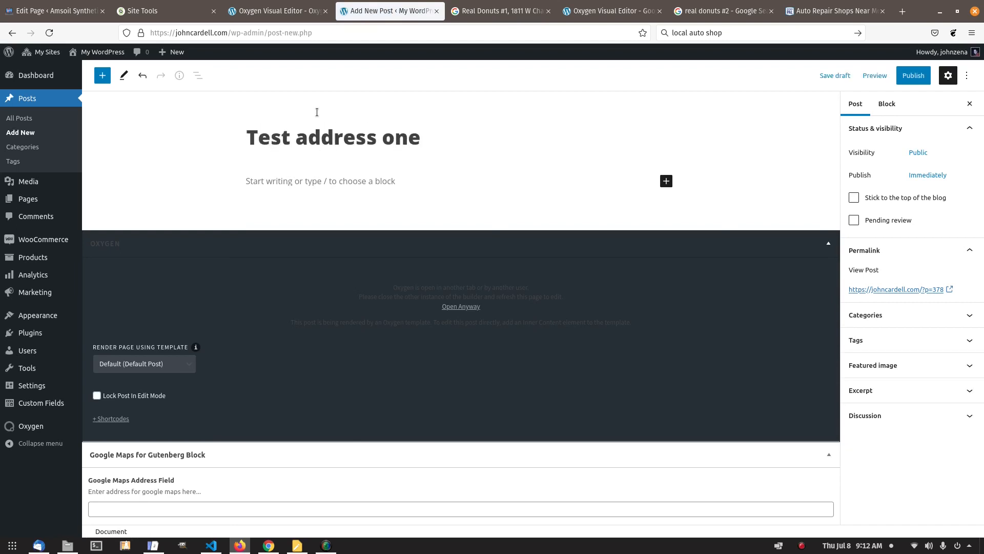
pyautogui.click(915, 74)
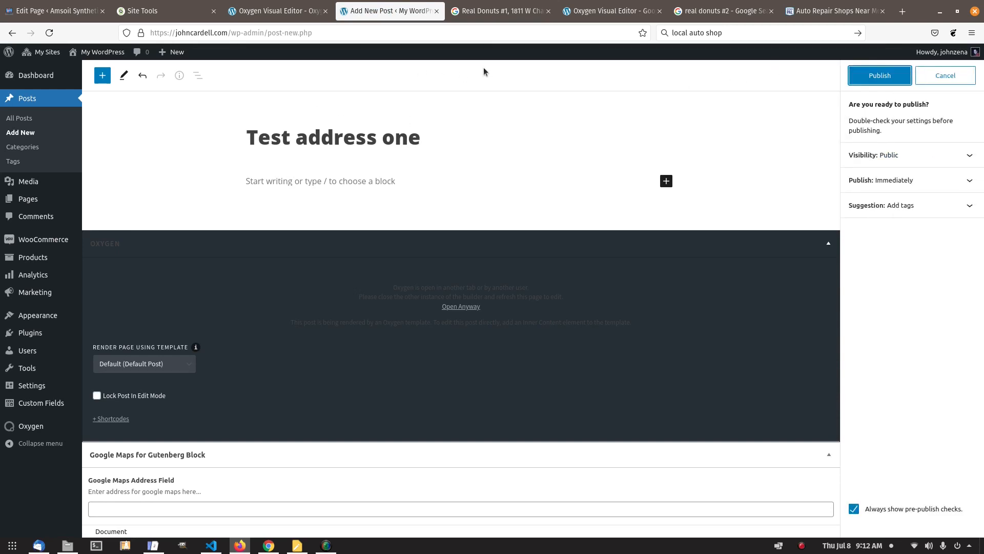
pyautogui.click(881, 69)
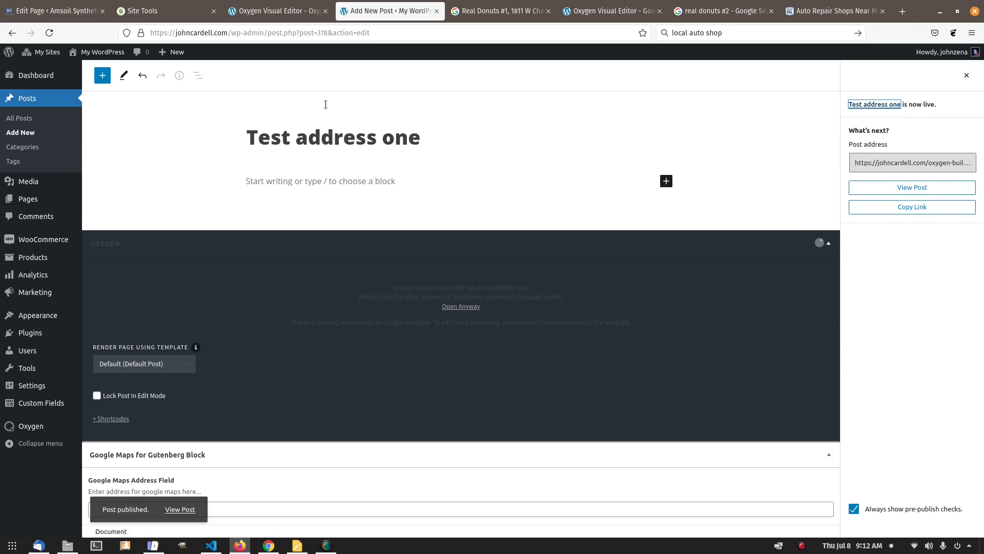
pyautogui.click(103, 77)
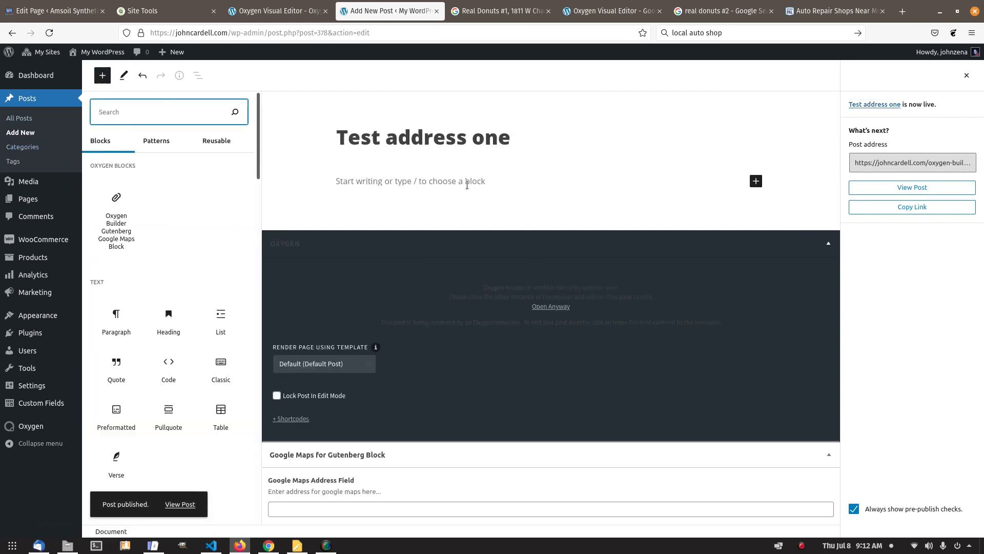
# - Create another new post titled "Test address two" and publish it
pyautogui.click(18, 120)
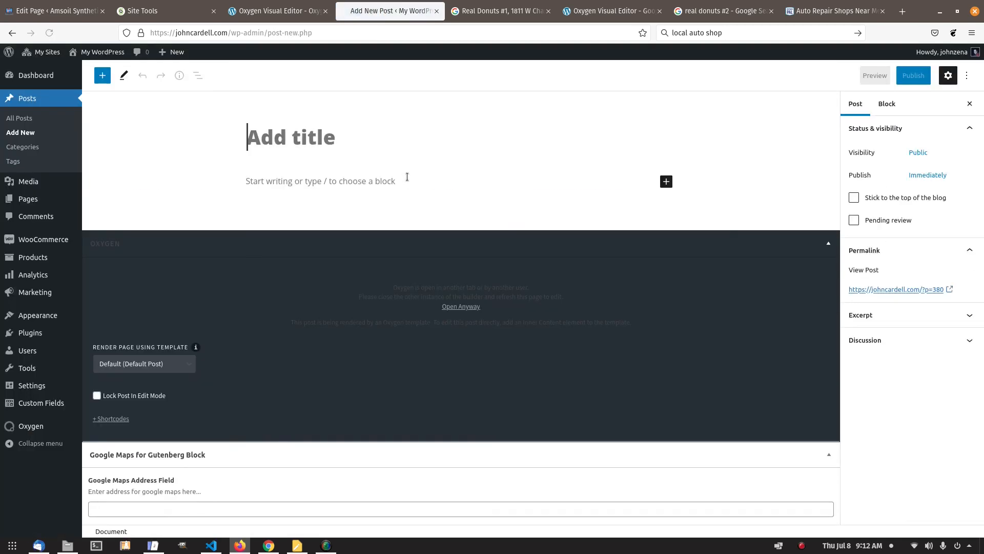
pyautogui.write('Test ')
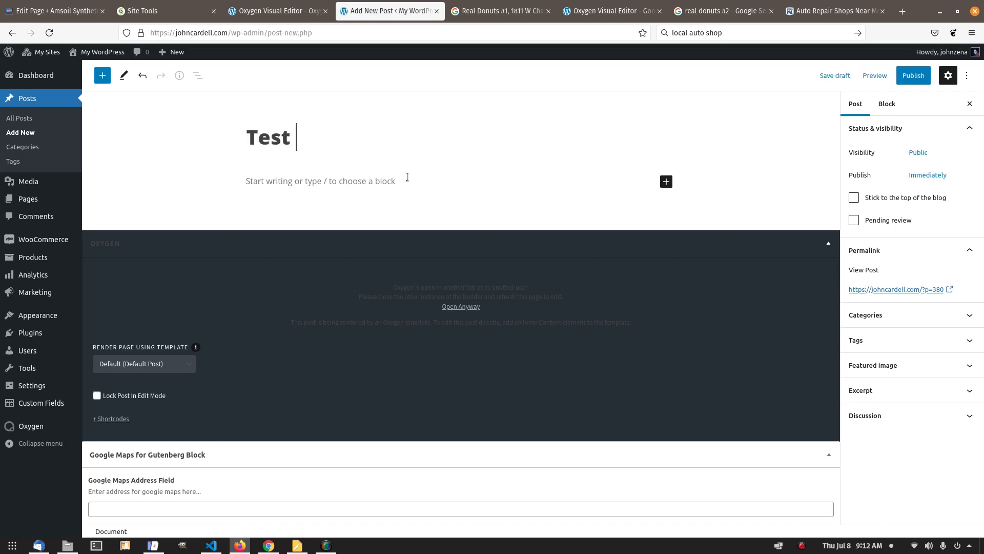
pyautogui.write('address two')
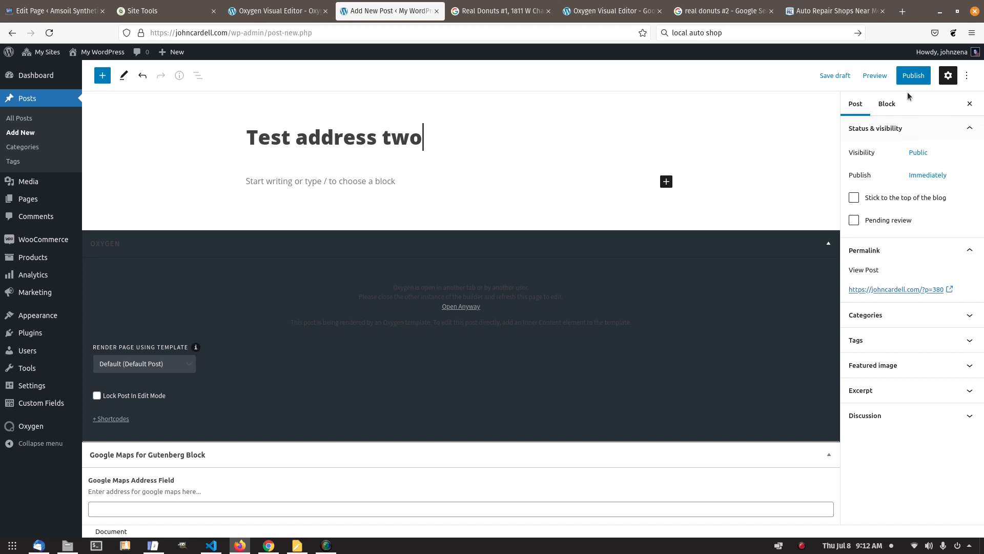
pyautogui.click(912, 76)
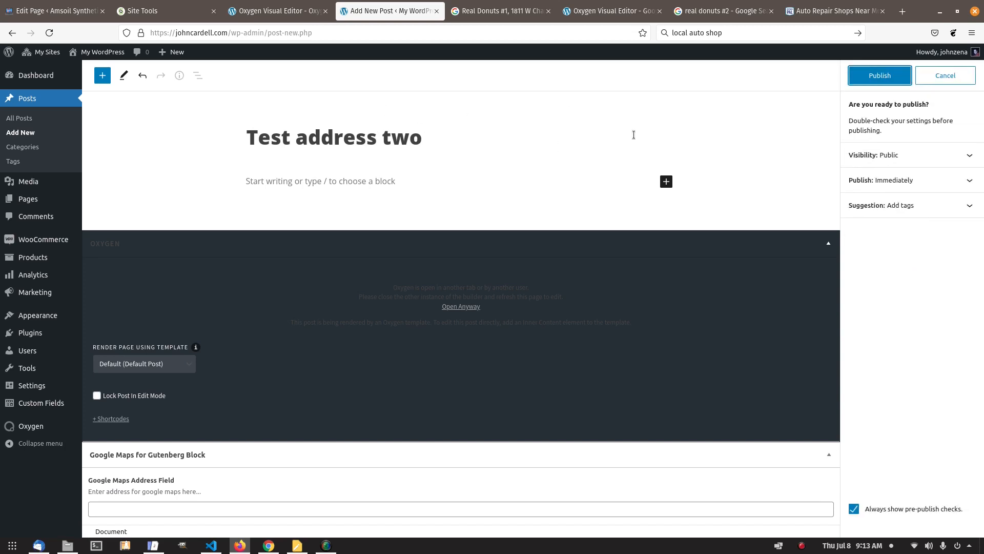
pyautogui.click(916, 81)
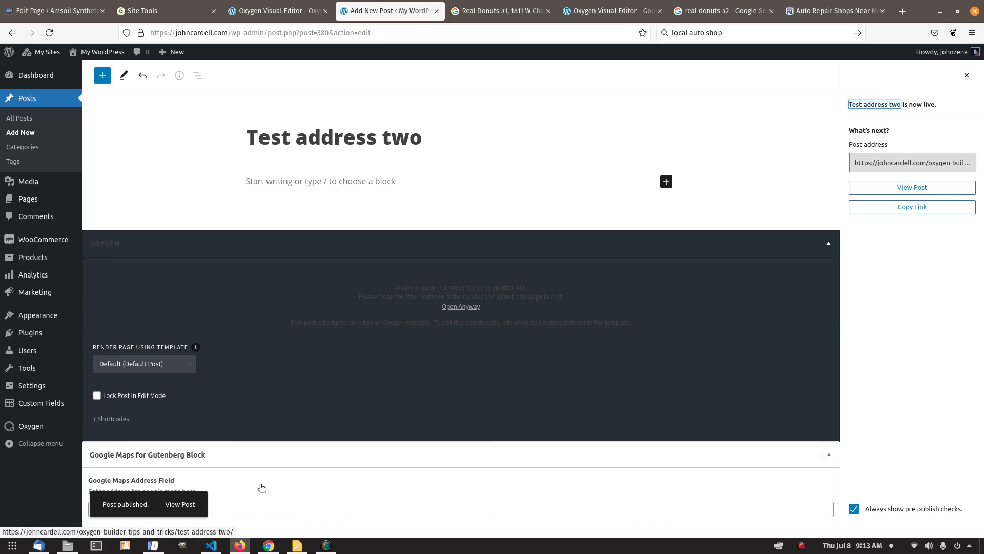
# - Return to the list of all posts and open "Test address one" for editing
pyautogui.click(254, 505)
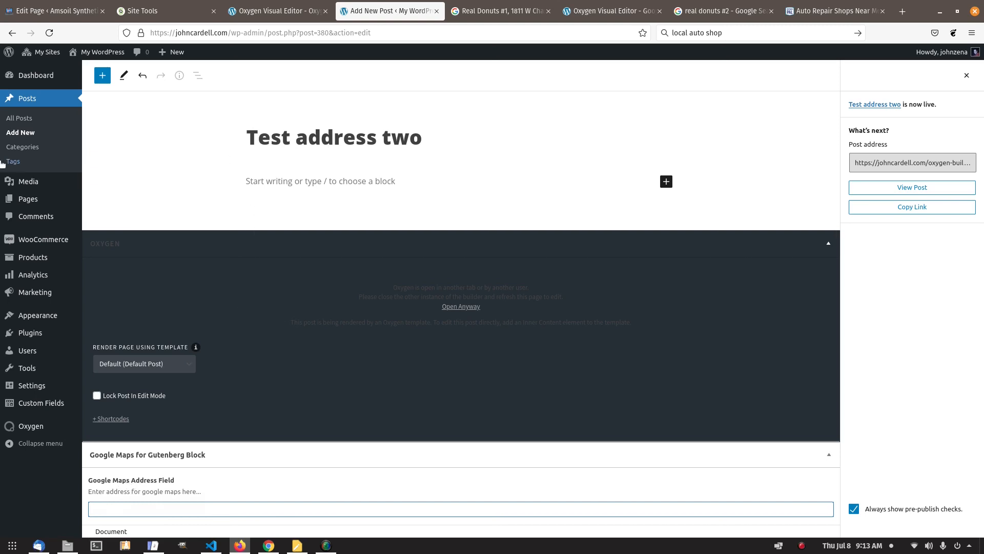
pyautogui.click(20, 125)
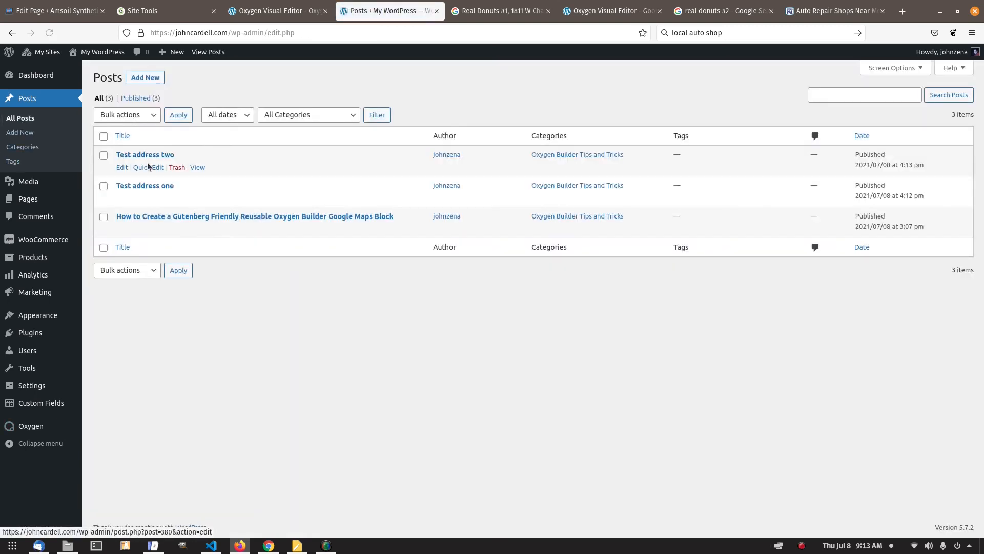
pyautogui.click(148, 186)
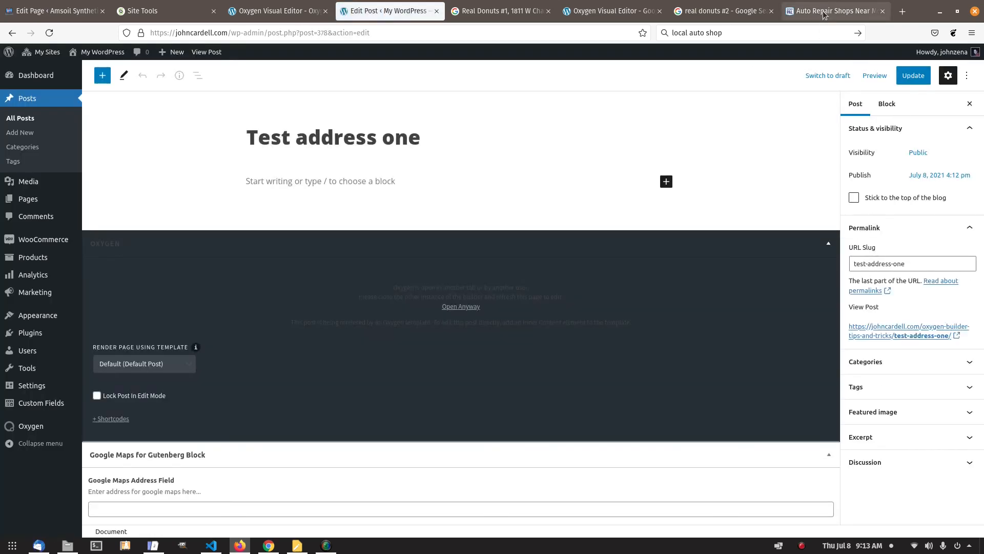
# - Switch to the RepairPal auto repair listing and copy the street address, city and state of Christensen Automotive, without the distance
pyautogui.click(824, 13)
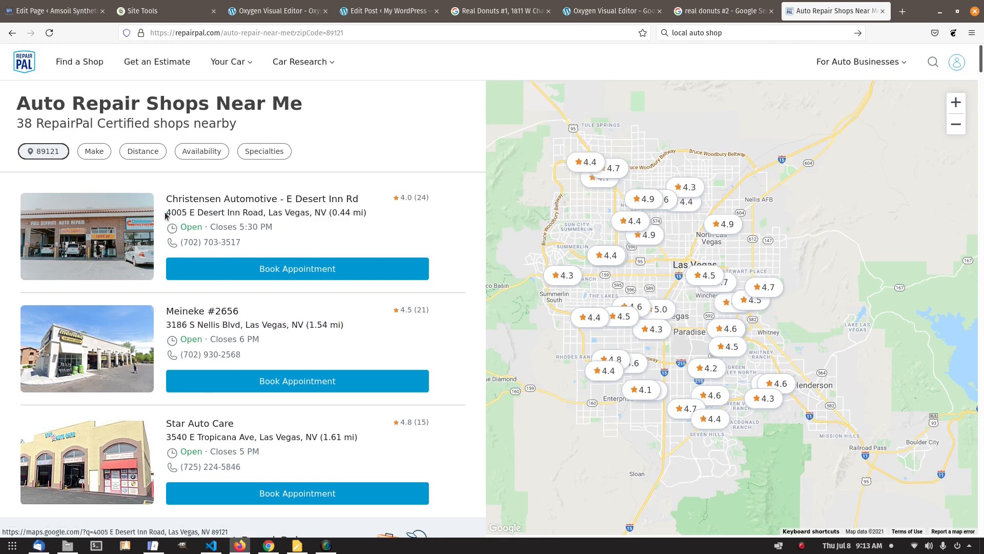
pyautogui.moveTo(165, 214); pyautogui.dragTo(230, 219)
pyautogui.moveTo(256, 221); pyautogui.dragTo(326, 217)
pyautogui.hotkey('ctrl', 'c')
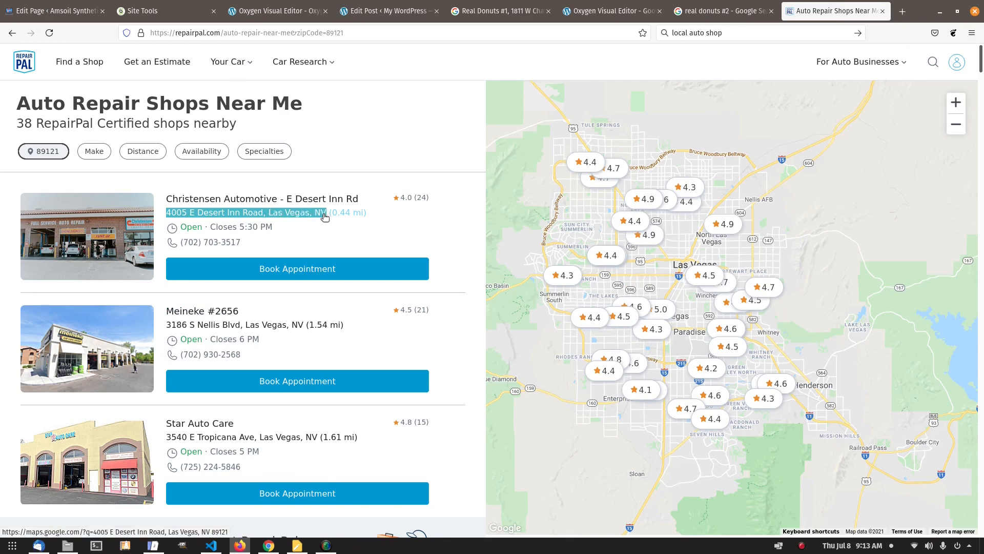
pyautogui.rightClick(306, 212)
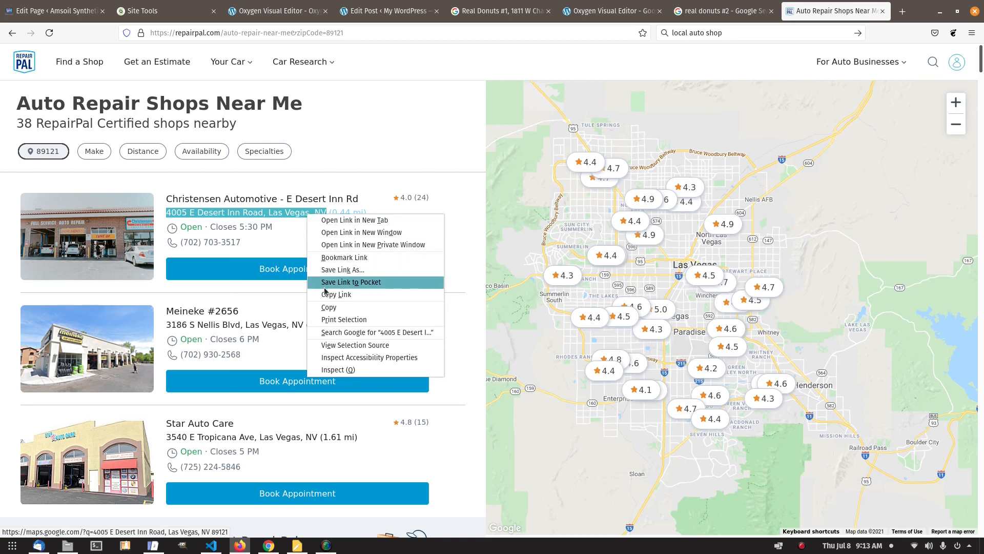
pyautogui.click(331, 308)
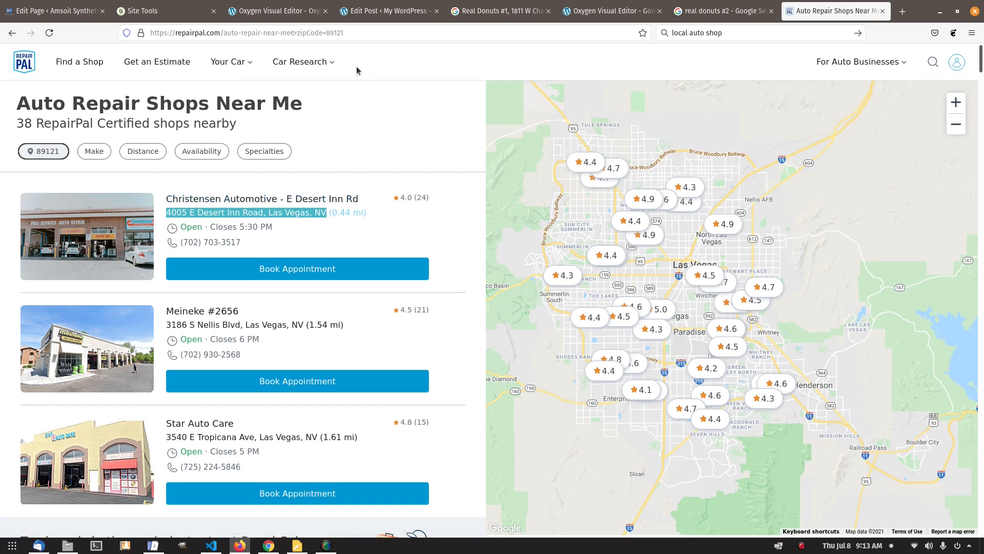
# - Fill the post's Google Maps Address Field with "Christensen Automotive," plus the copied address, removing the commas inside the address
pyautogui.click(282, 20)
pyautogui.click(385, 16)
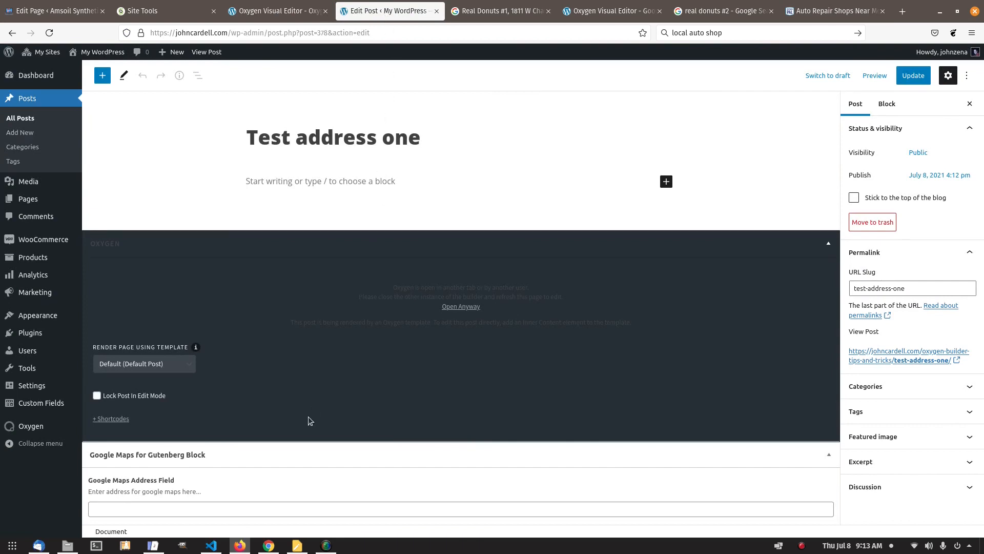
pyautogui.click(328, 509)
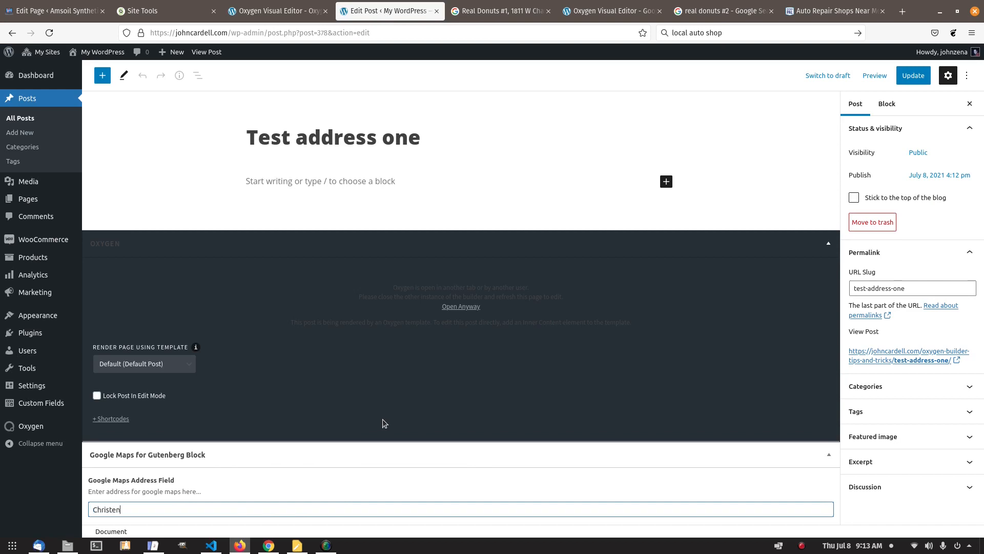
pyautogui.write('Christensen Automotive,')
pyautogui.hotkey('ctrl', 'v')
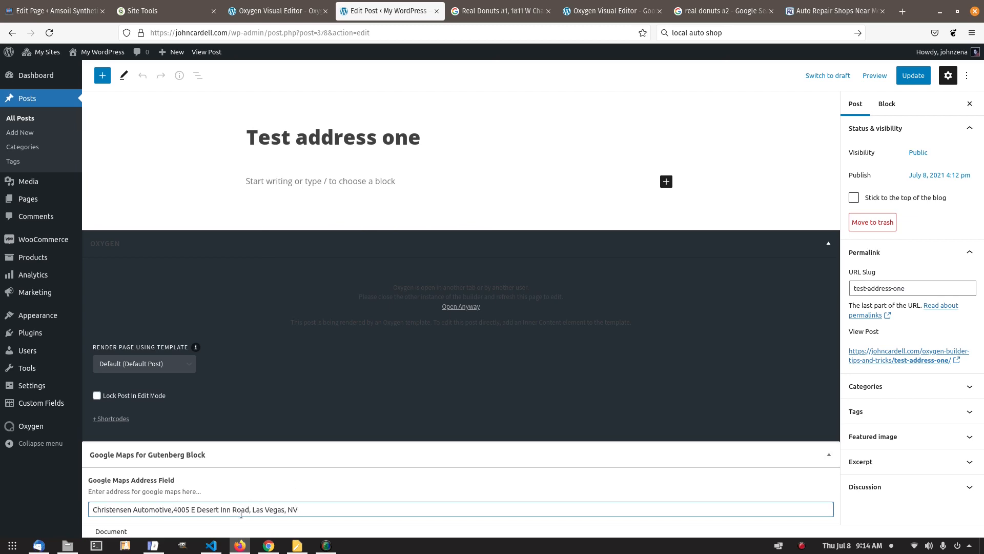
pyautogui.press('BackSpace')
pyautogui.press('BackSpace')
# - Insert the Oxygen Builder Gutenberg Google Maps Block into the post, update it and check the map on the live post
pyautogui.click(666, 182)
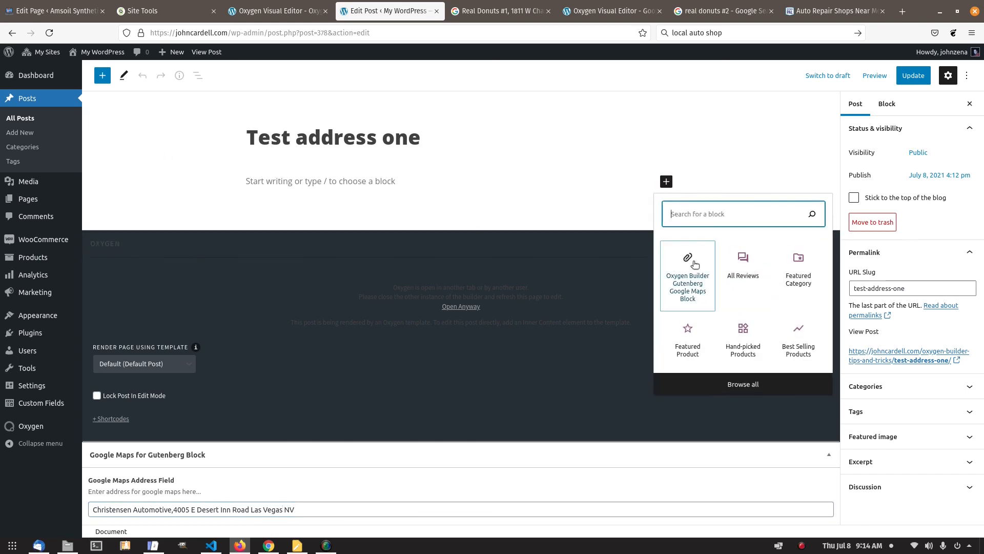
pyautogui.click(693, 292)
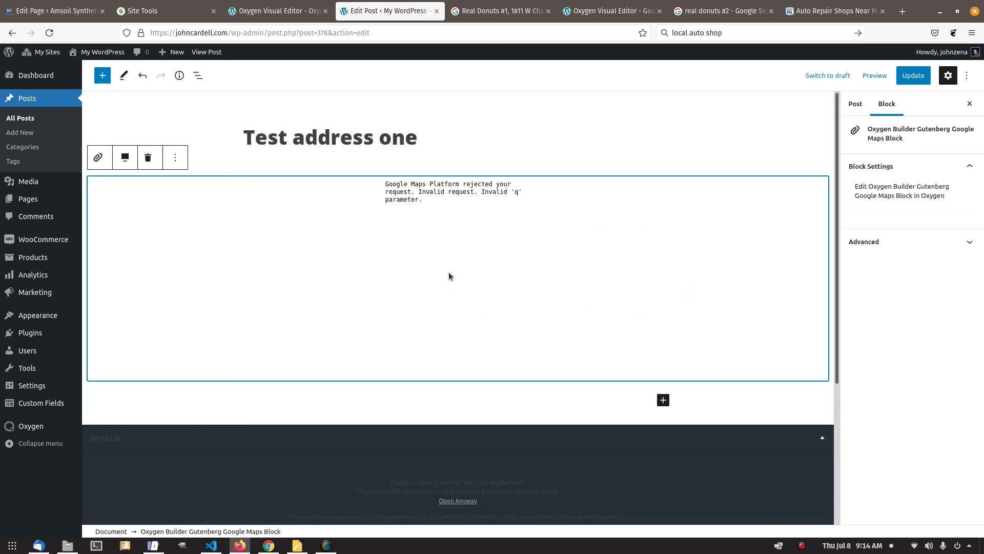
pyautogui.click(918, 76)
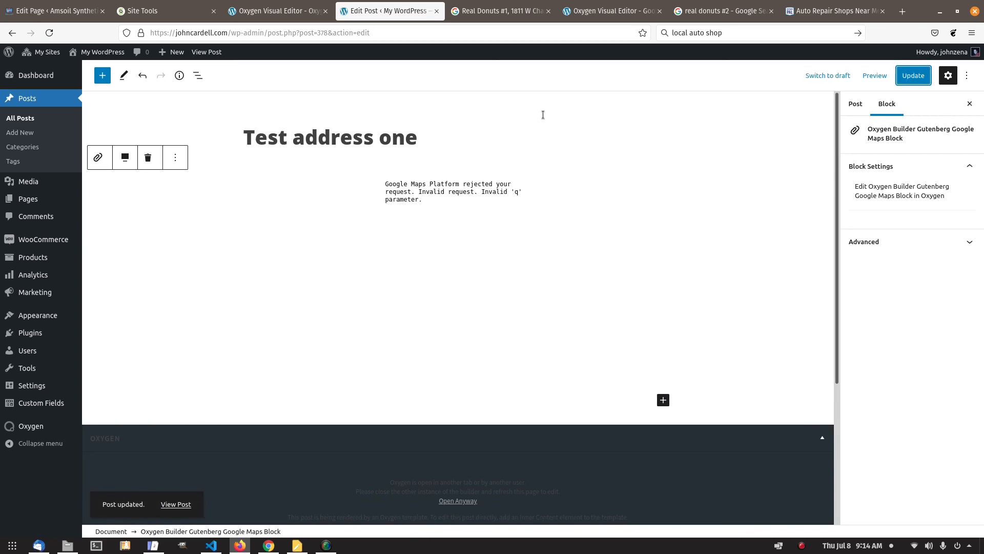
pyautogui.click(206, 51)
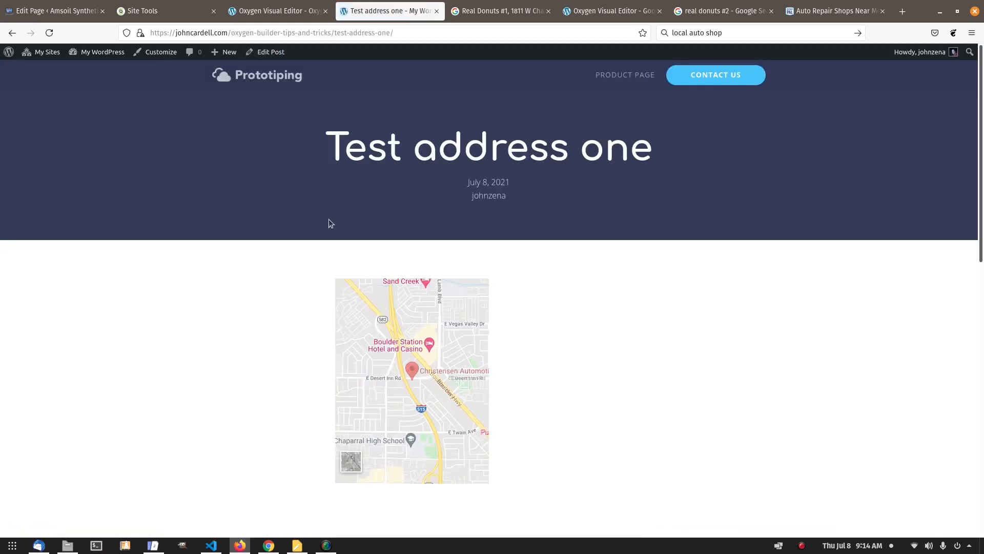
pyautogui.scroll(-3, 244, 286)
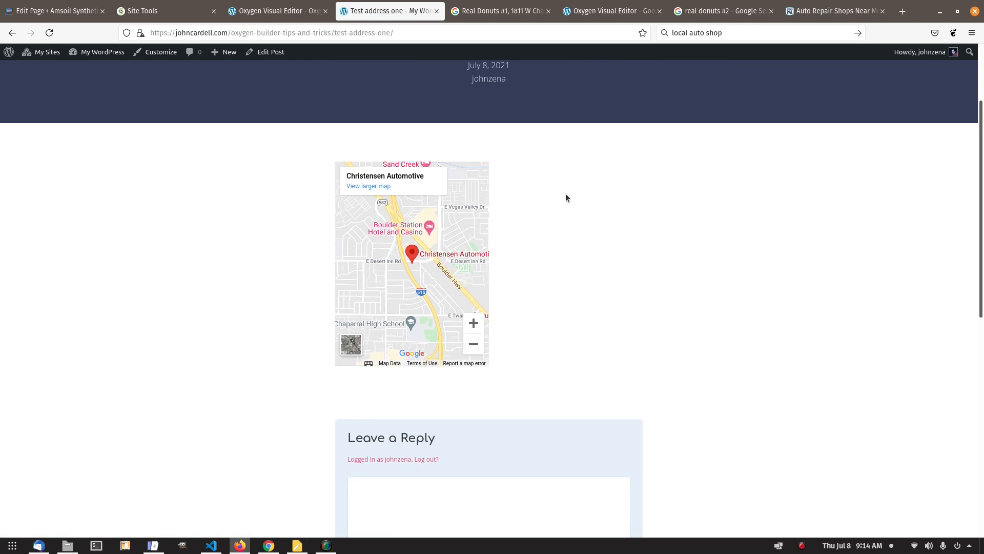
# - In the block's Oxygen editor, set the Google Maps element's width to 100% and save
pyautogui.click(272, 16)
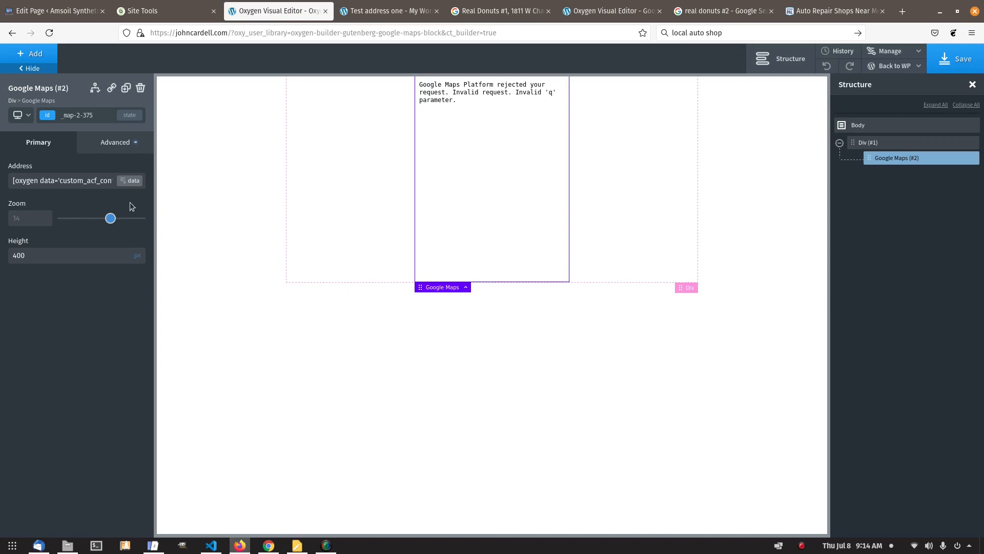
pyautogui.click(117, 143)
pyautogui.click(98, 199)
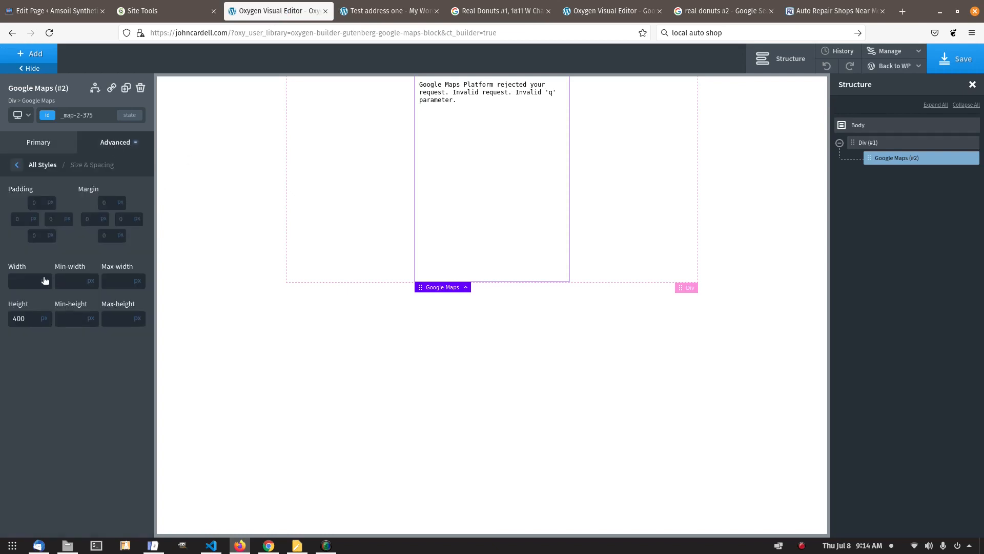
pyautogui.moveTo(45, 280)
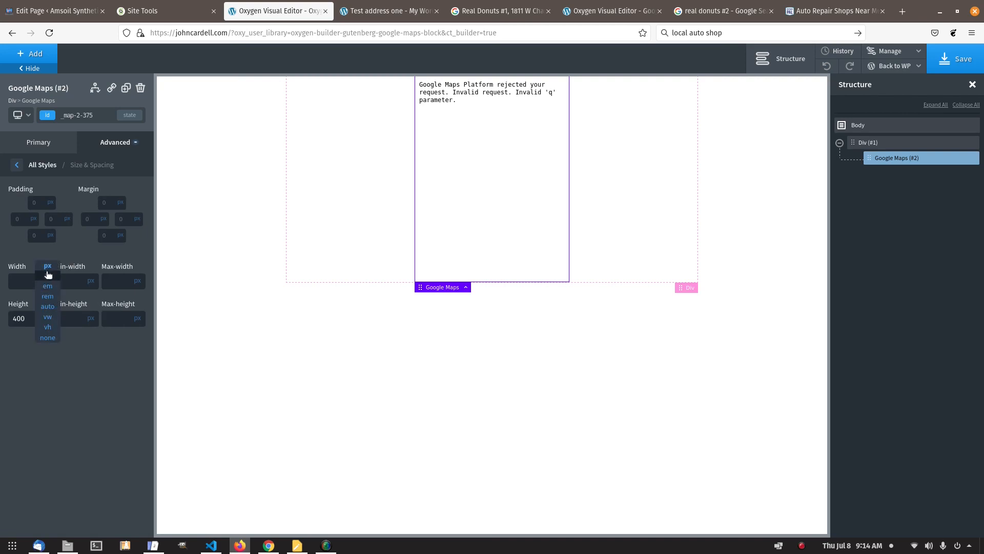
pyautogui.click(47, 278)
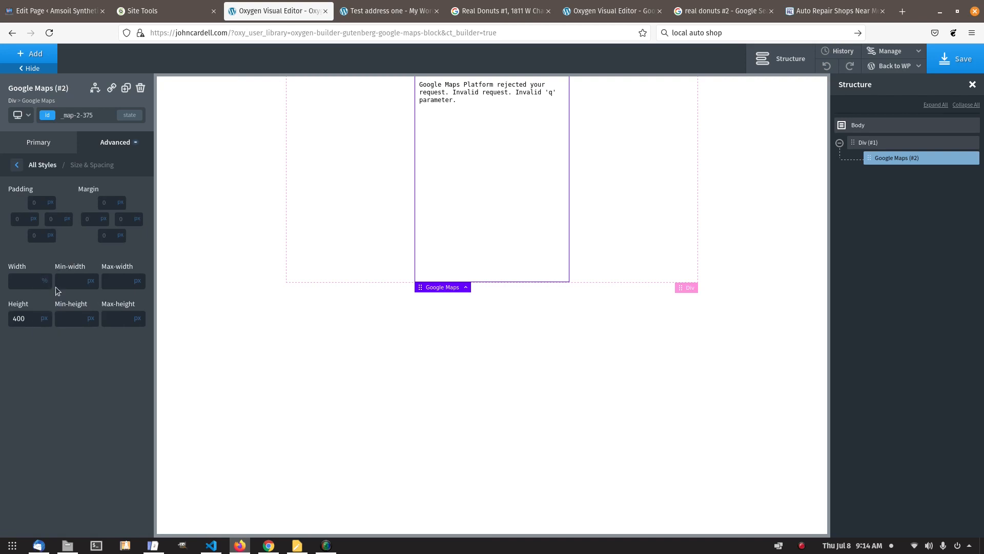
pyautogui.write('100')
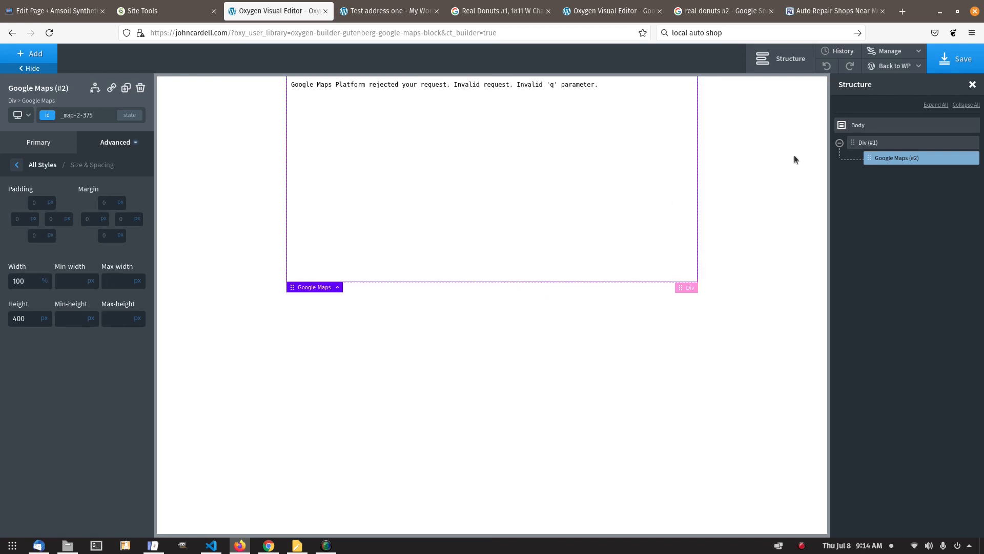
pyautogui.click(942, 63)
# - Reload the live "Test address one" post and compare its map width with the Oxygen editor's setting
pyautogui.click(410, 14)
pyautogui.click(47, 33)
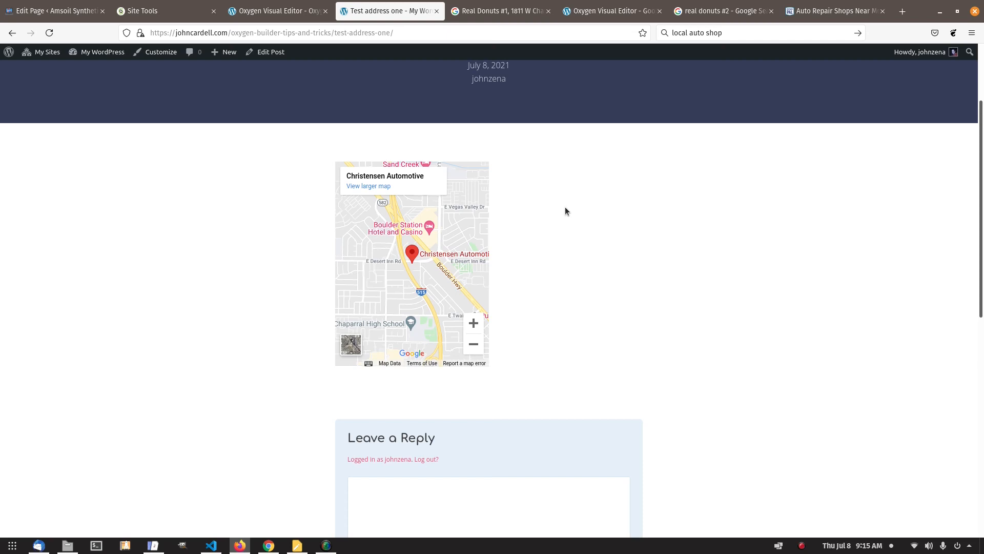
pyautogui.click(279, 15)
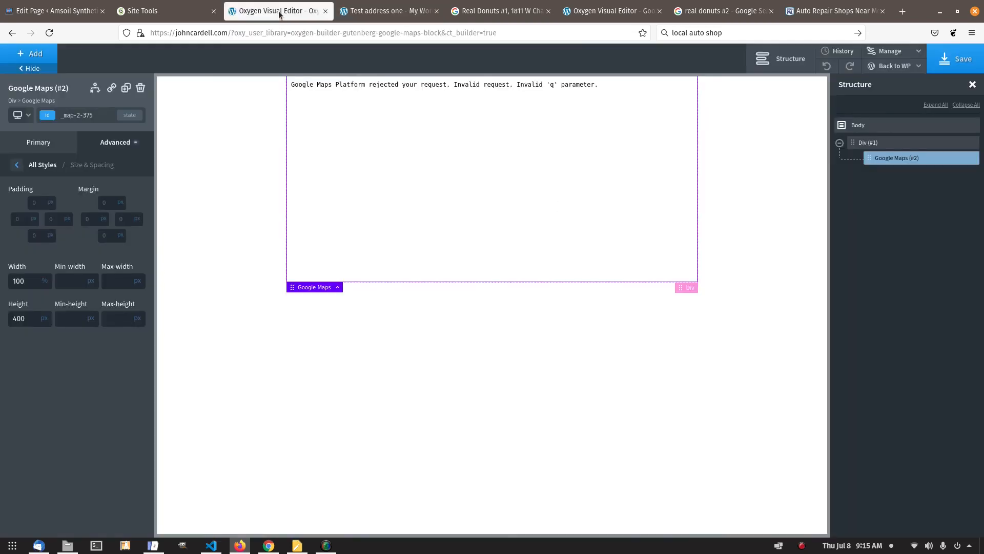
pyautogui.click(424, 14)
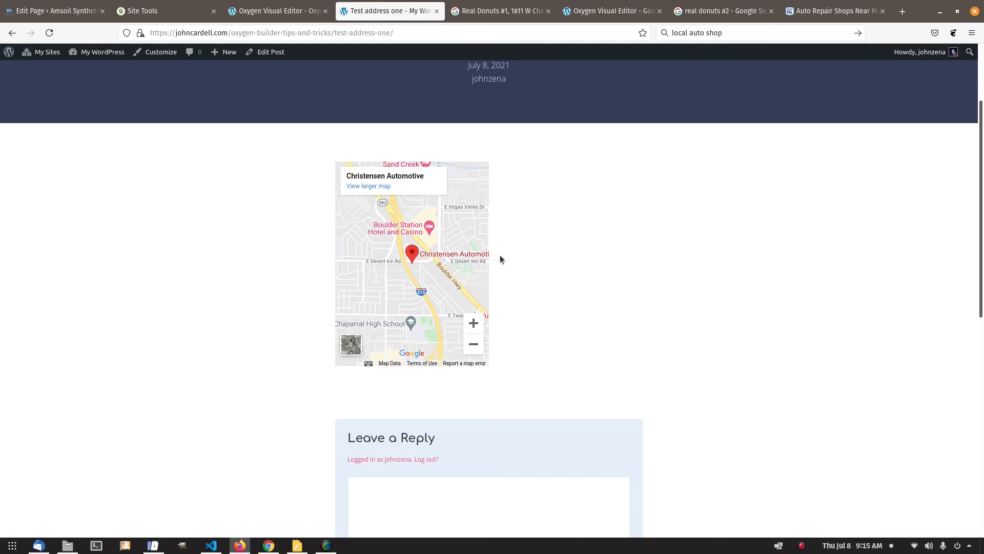
# - In the block's Oxygen editor, clear the max-width of the Div that holds the Google Maps element and save
pyautogui.scroll(2, 500, 255)
pyautogui.scroll(-4, 500, 254)
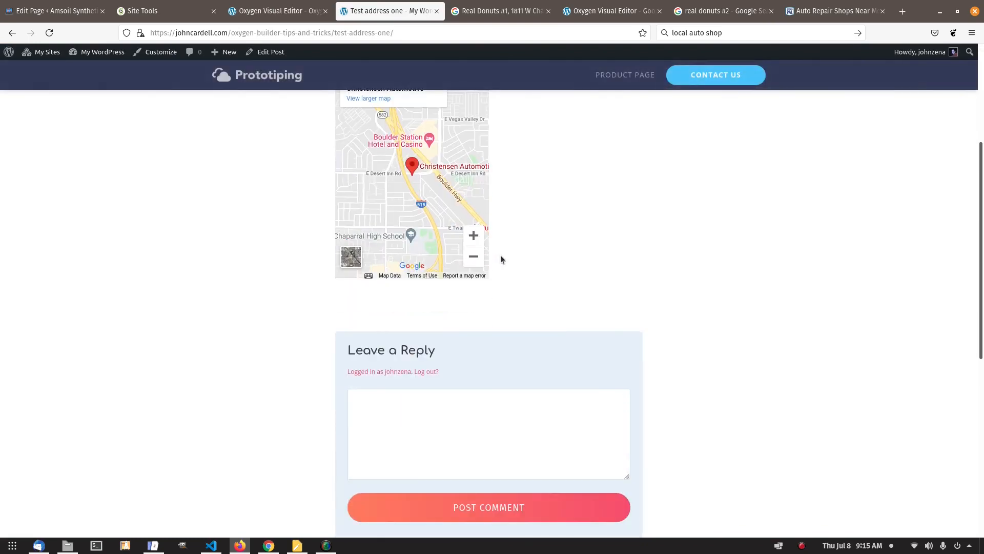
pyautogui.scroll(4, 501, 259)
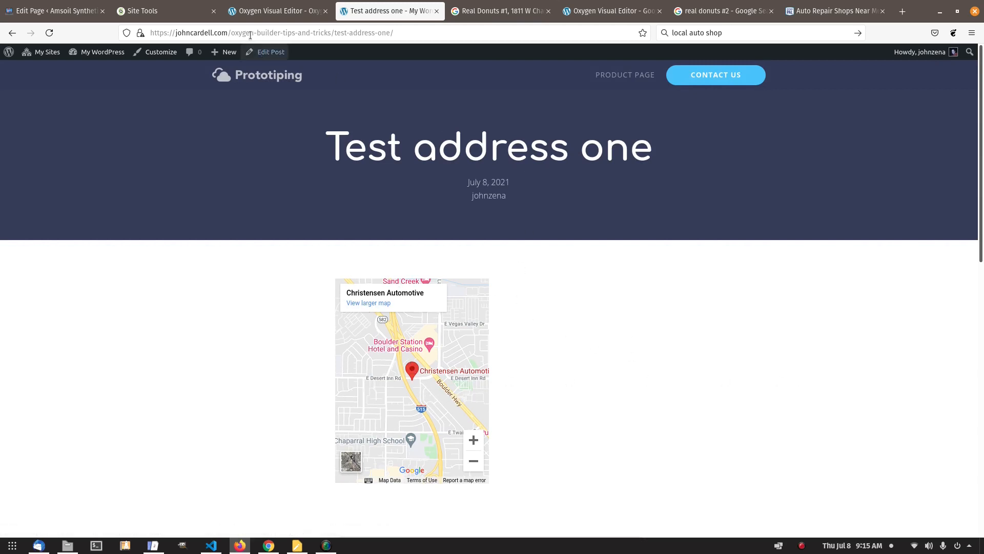
pyautogui.click(253, 12)
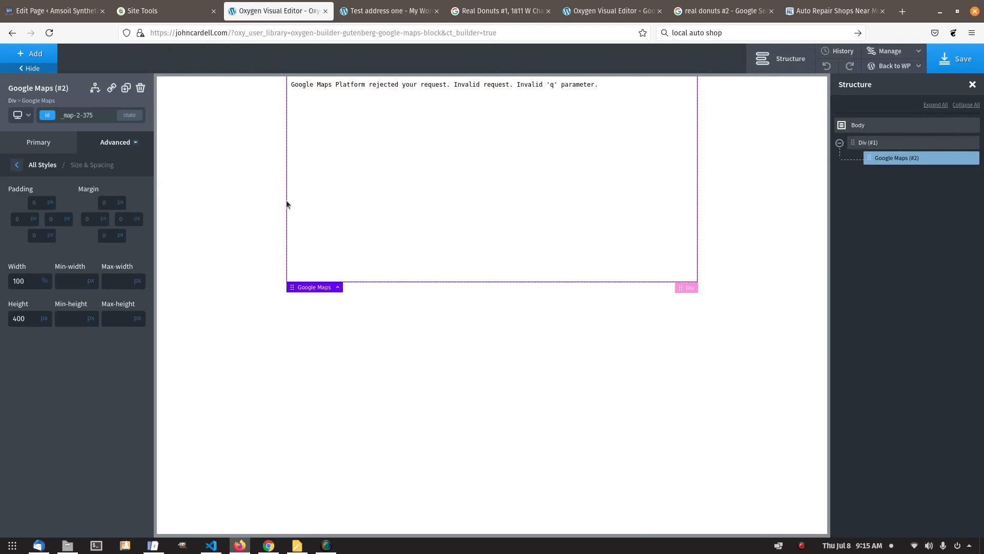
pyautogui.click(872, 144)
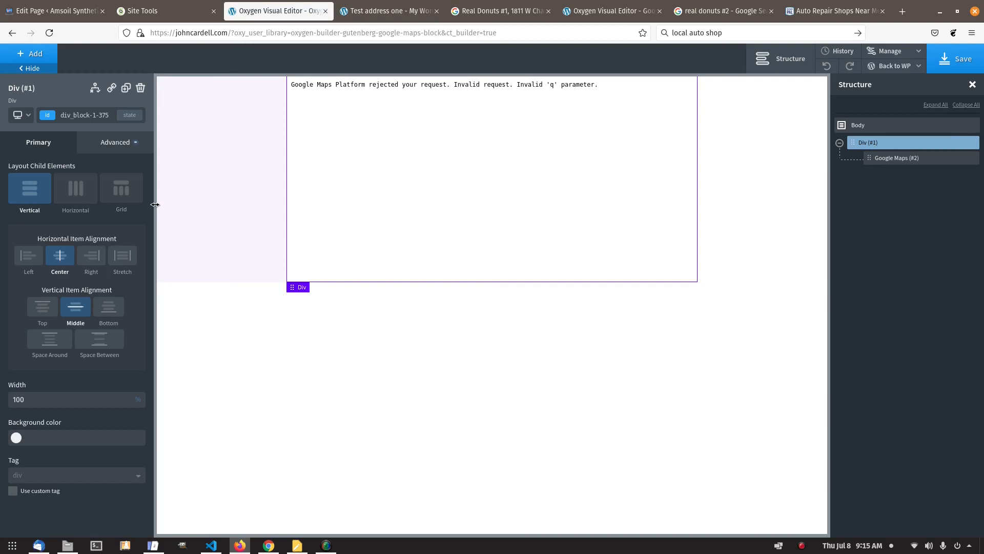
pyautogui.click(109, 143)
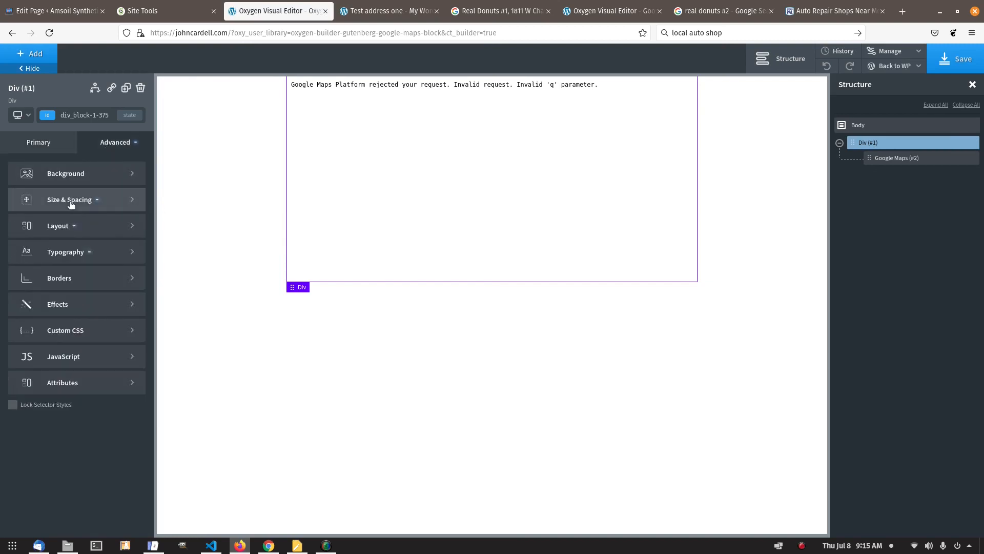
pyautogui.click(75, 200)
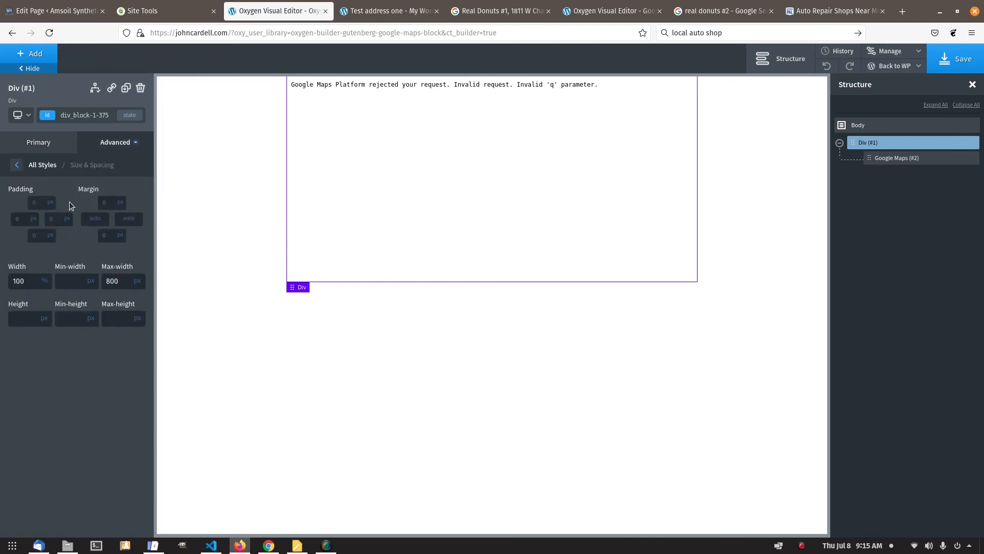
pyautogui.doubleClick(132, 280)
pyautogui.press('BackSpace')
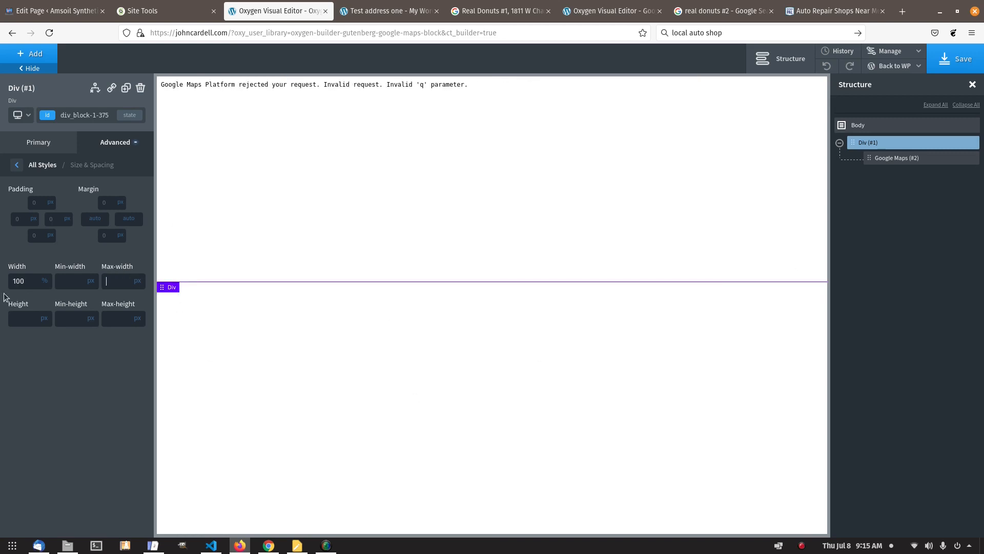
pyautogui.hotkey('ctrl', 's')
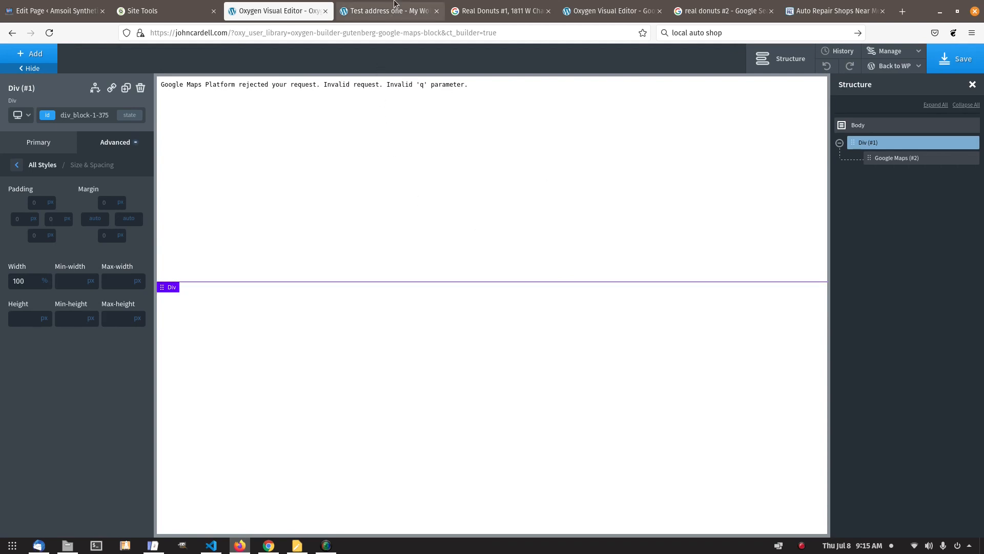
# - Reload the live "Test address one" post and check the map's width without the Div's max-width limit
pyautogui.click(395, 18)
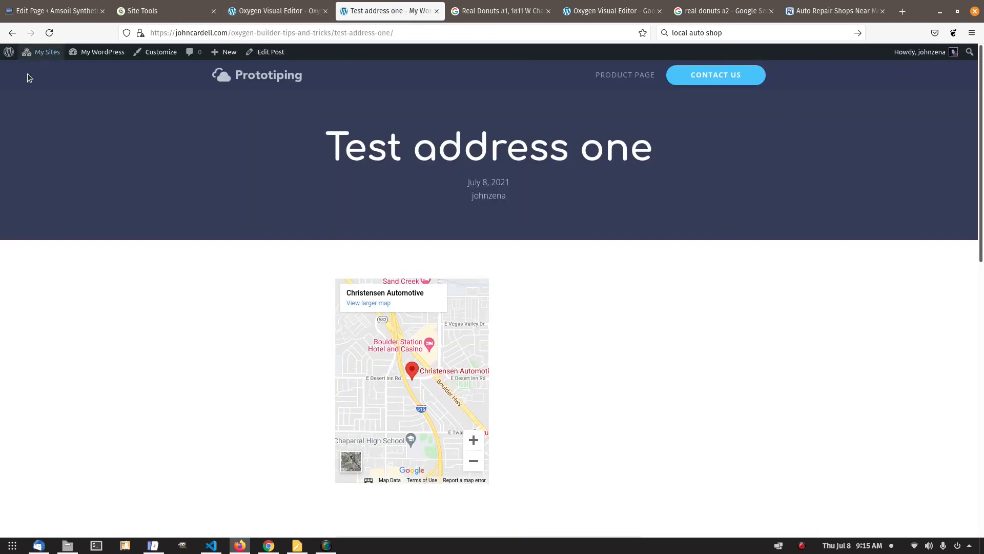
pyautogui.click(49, 33)
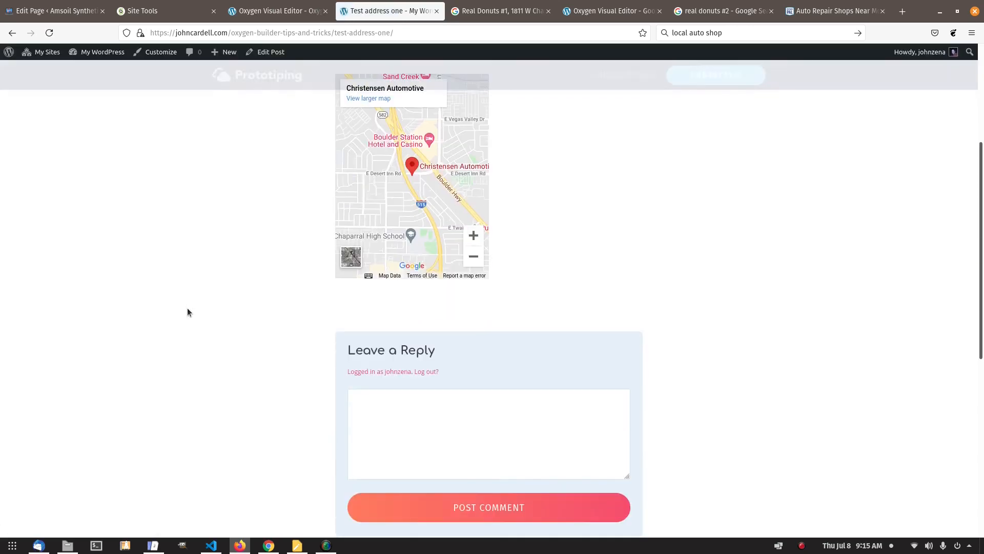
pyautogui.scroll(5, 187, 311)
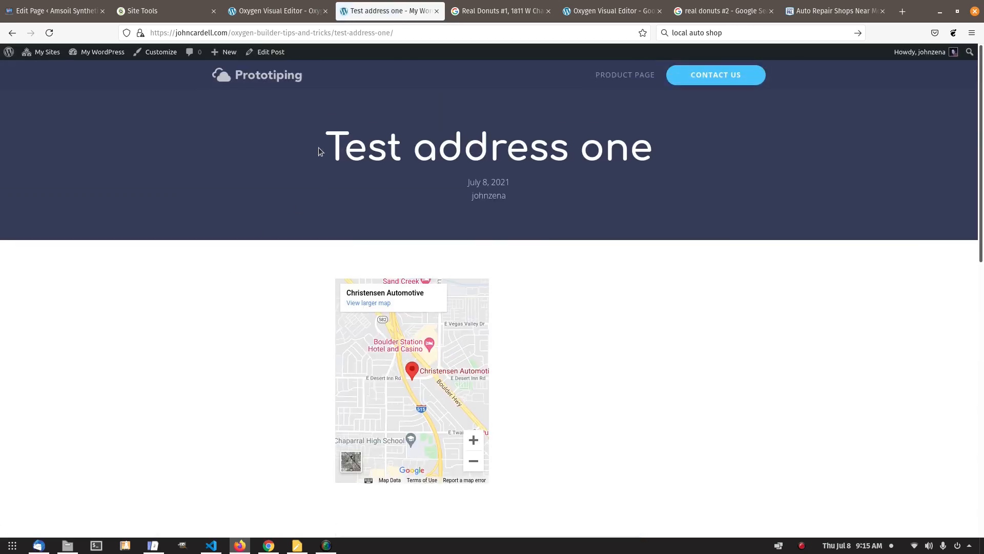
# - Edit the "Test address one" post to render with the Default Page template, update it and view the live post
pyautogui.click(271, 53)
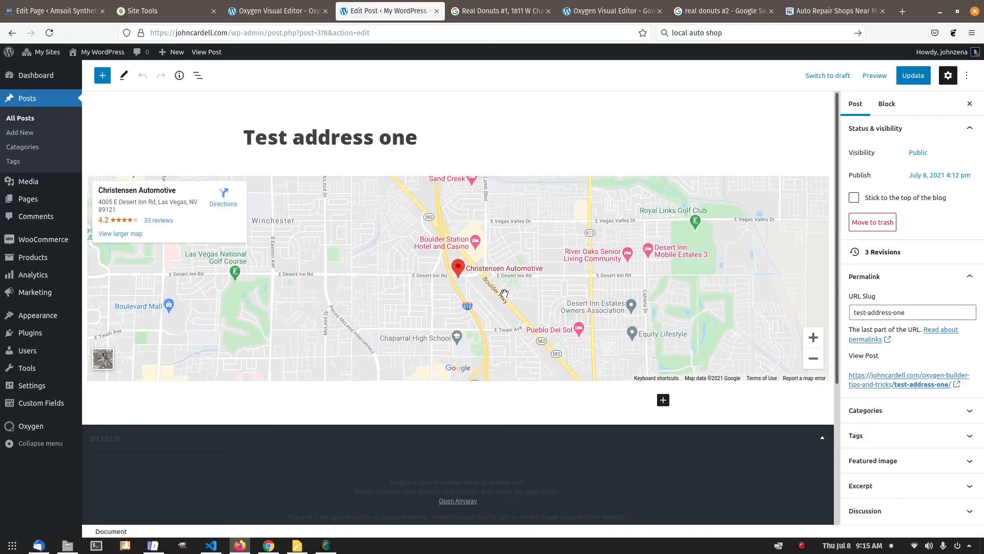
pyautogui.scroll(-3, 574, 278)
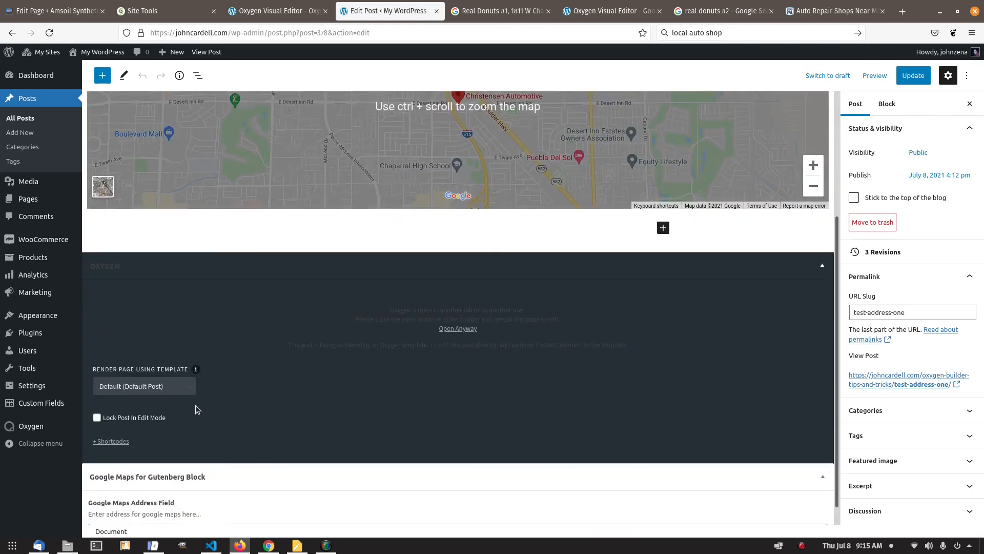
pyautogui.click(148, 392)
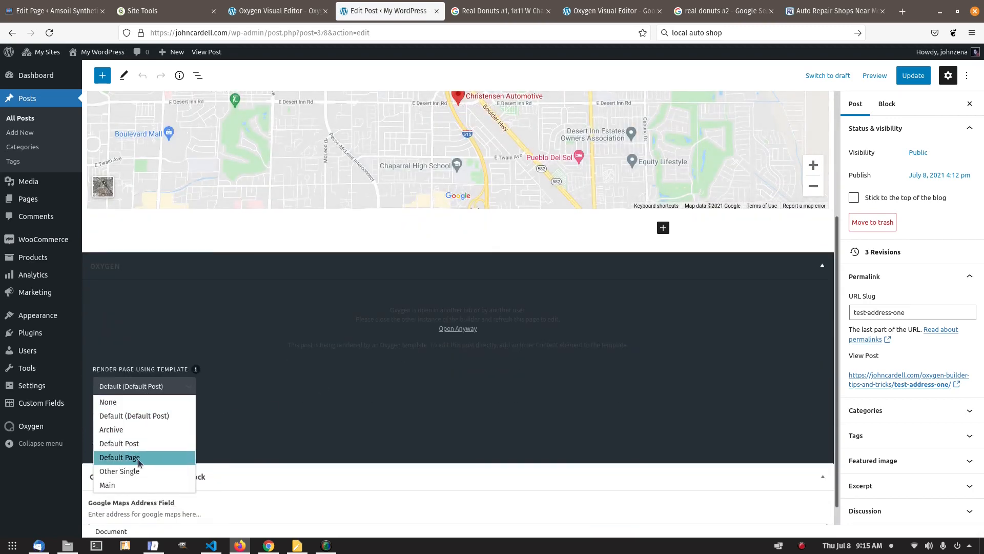
pyautogui.click(139, 456)
pyautogui.click(913, 75)
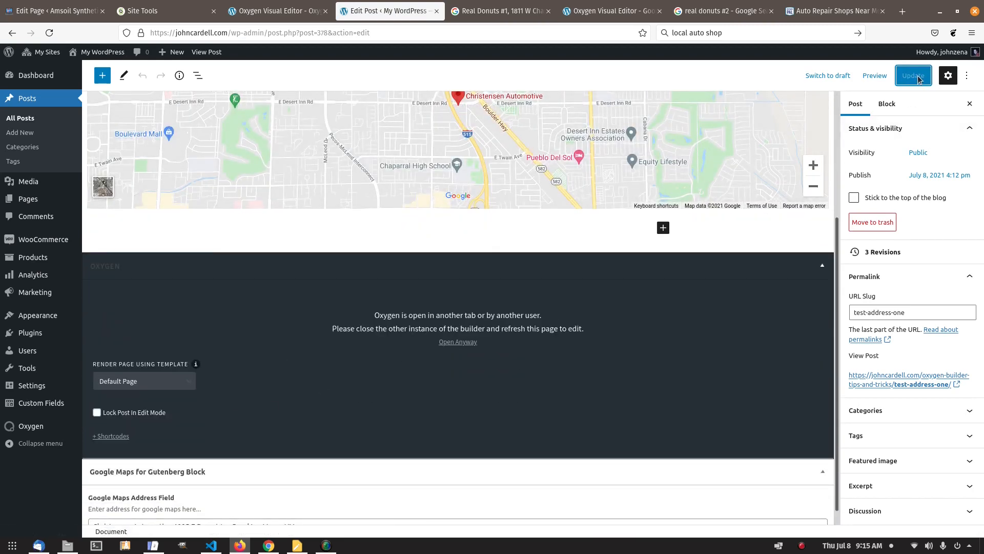
pyautogui.click(203, 53)
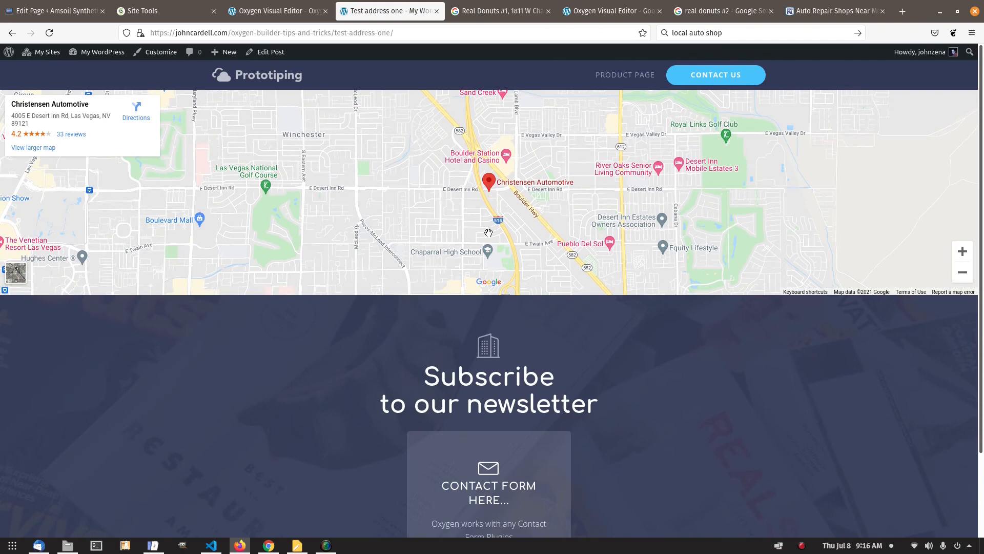
# - Set the block Div's max-width to 800 px in the Oxygen editor, save and reload the live post
pyautogui.click(277, 11)
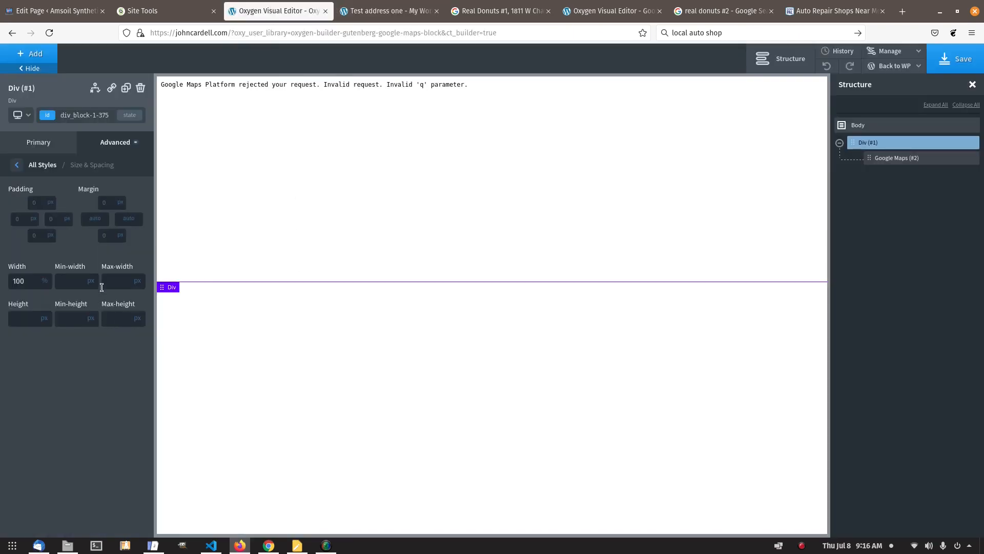
pyautogui.write('800')
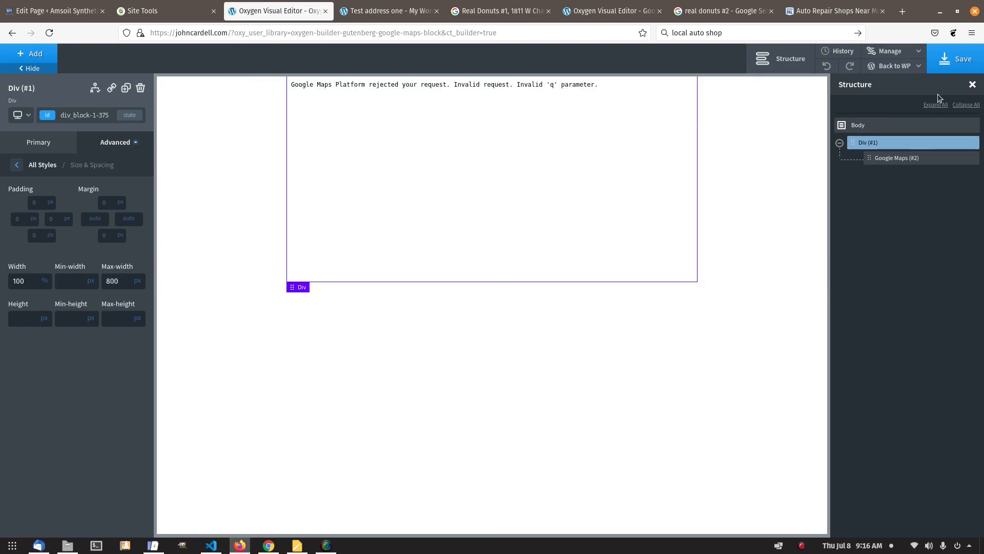
pyautogui.click(955, 59)
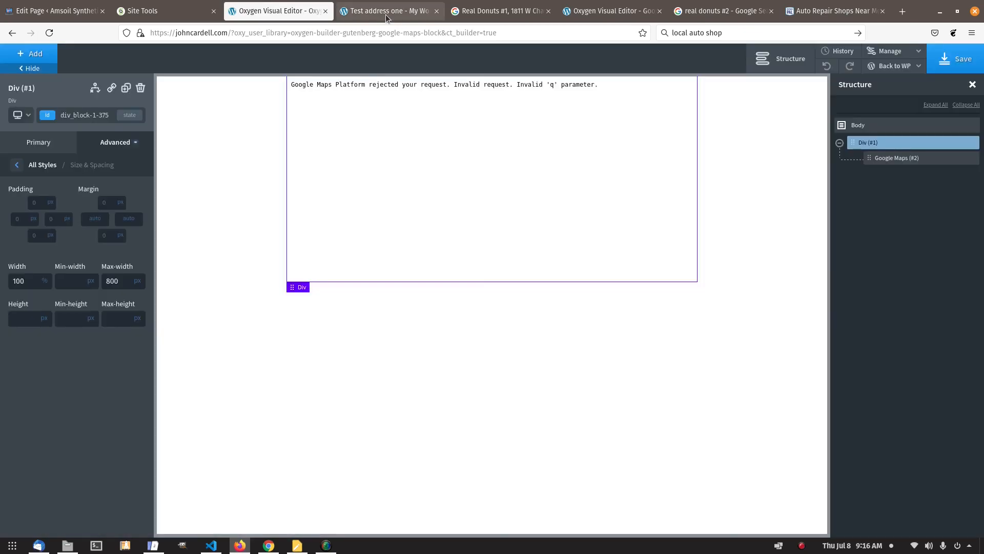
pyautogui.click(386, 14)
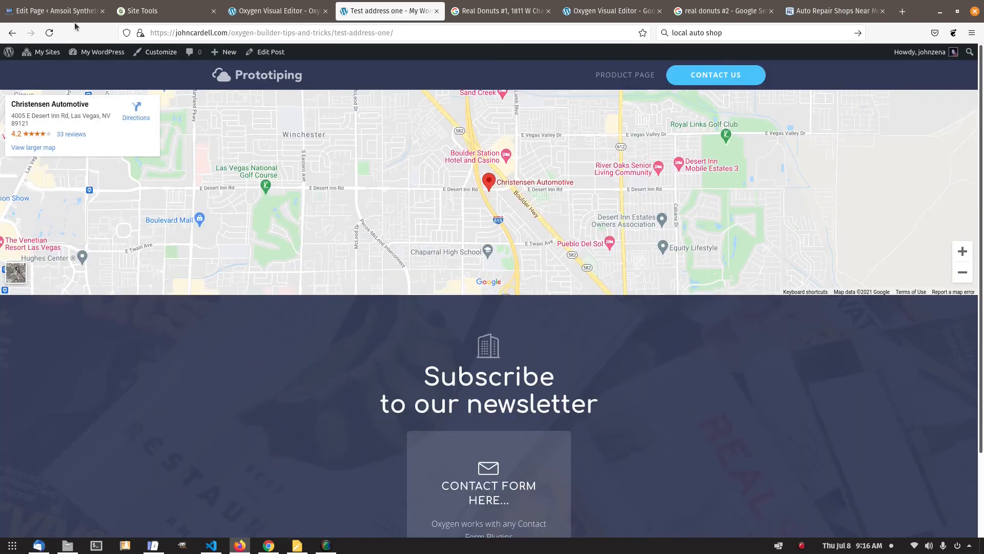
pyautogui.click(49, 34)
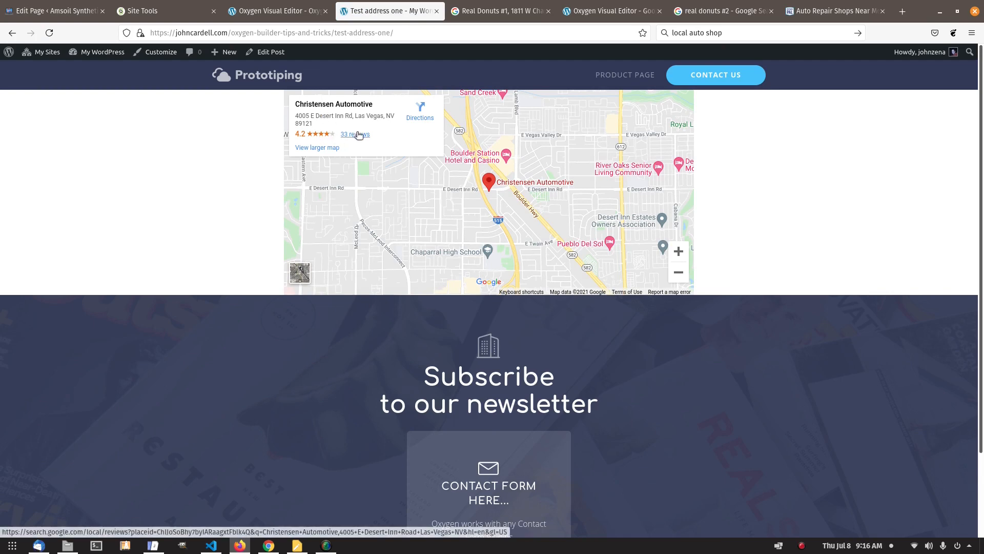
# - Open the Christensen Automotive reviews from the map's info card, look through them and return to the live post
pyautogui.click(356, 134)
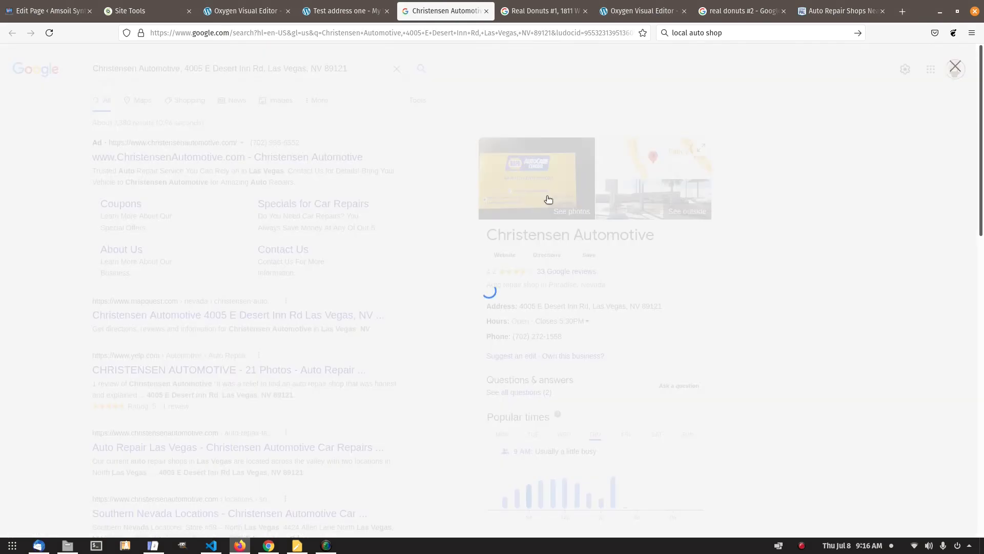
pyautogui.scroll(-6, 547, 196)
pyautogui.scroll(-5, 548, 203)
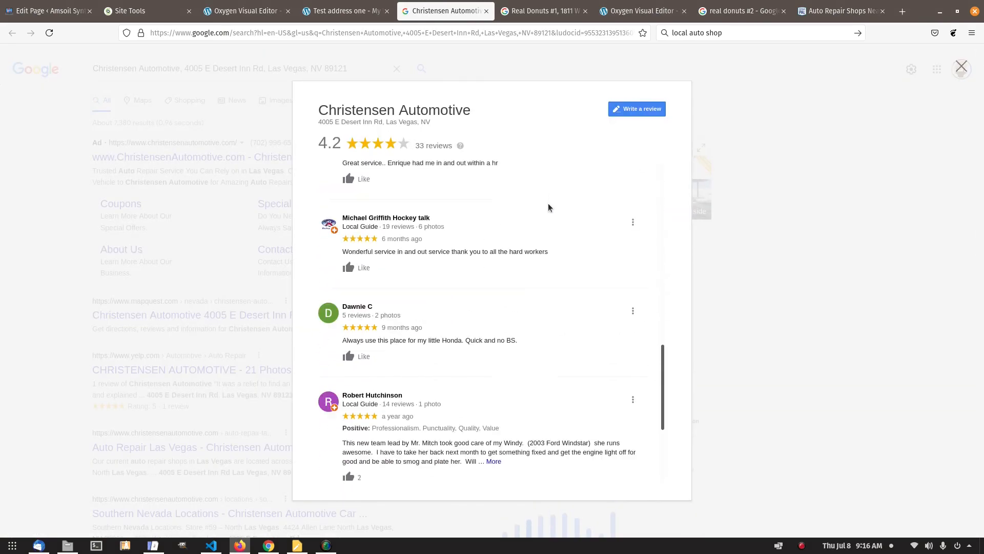
pyautogui.click(916, 122)
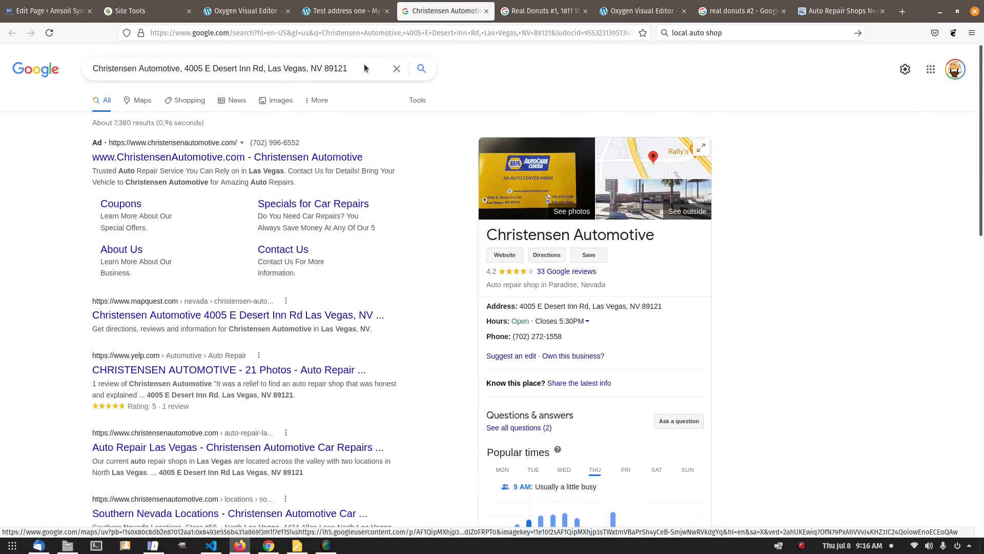
pyautogui.click(369, 10)
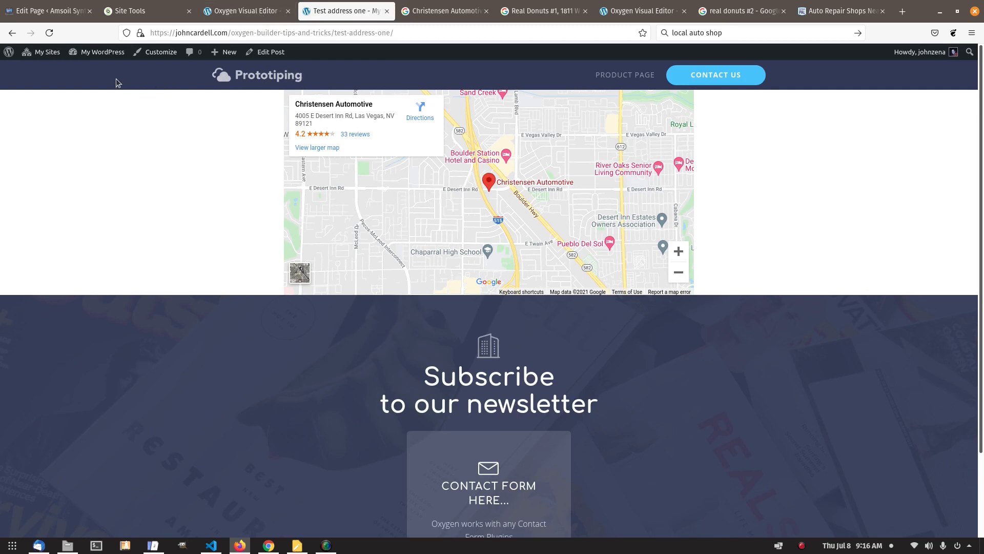
# - Open the "Test address two" post for editing from the WordPress posts list
pyautogui.moveTo(97, 52)
pyautogui.click(89, 68)
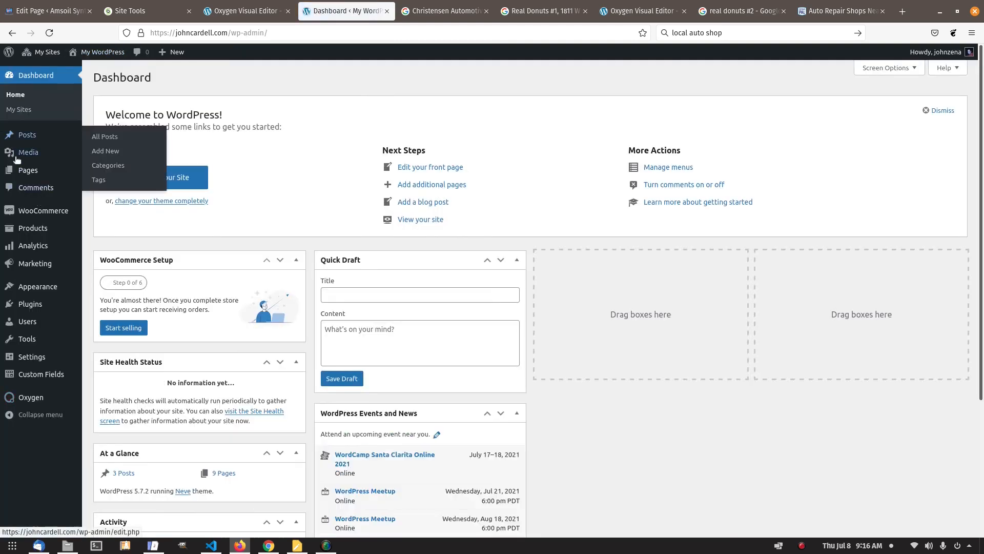
pyautogui.click(23, 135)
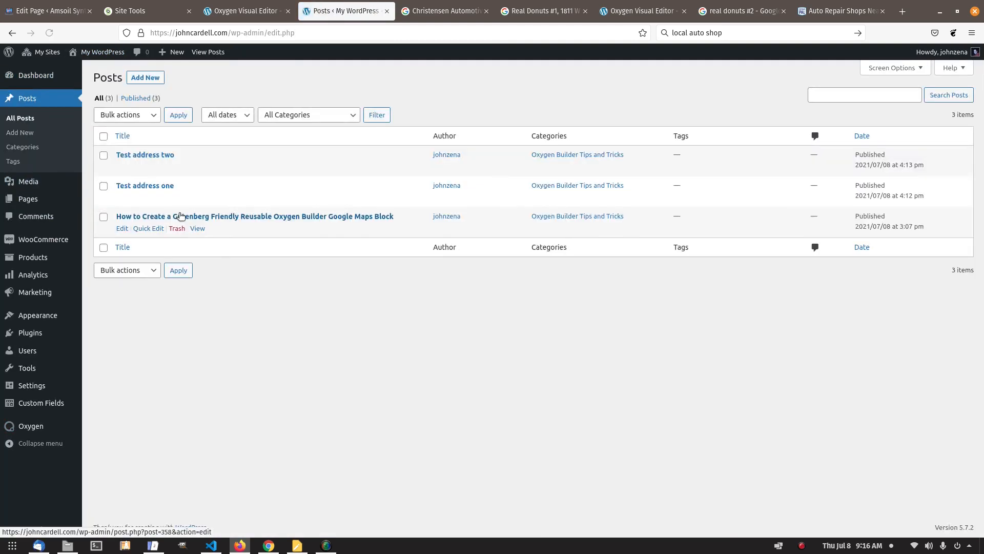
pyautogui.click(152, 155)
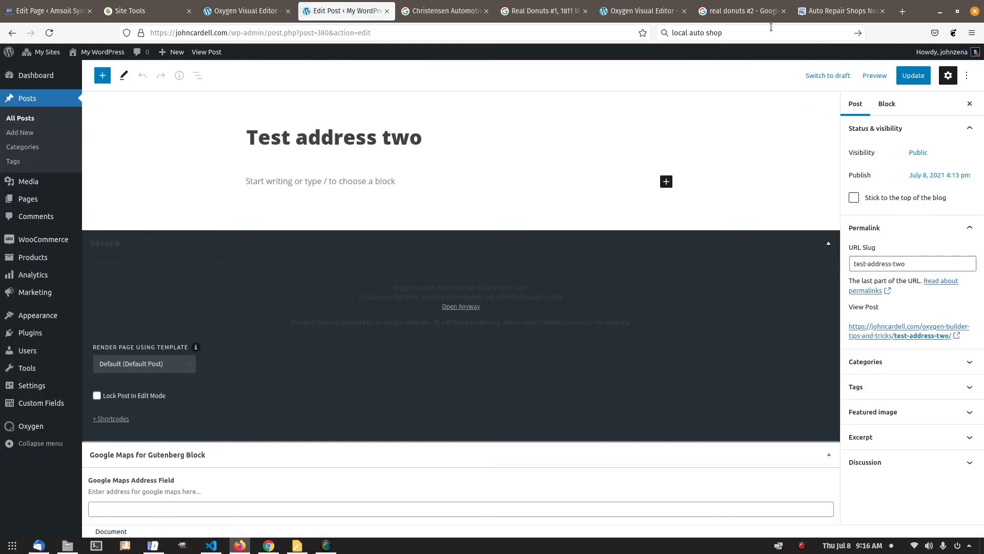
# - Search the web for "donut shop"
pyautogui.click(666, 39)
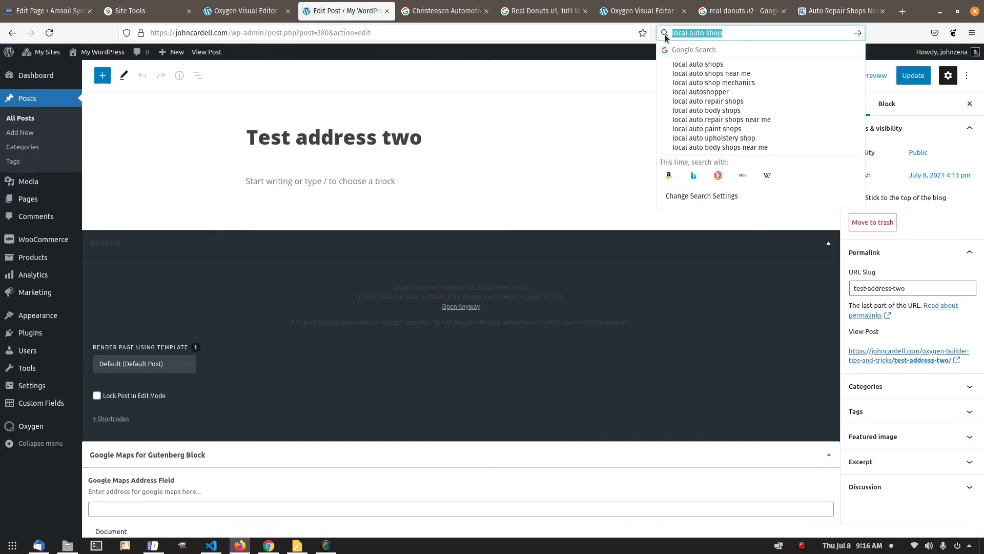
pyautogui.write('dontut sho')
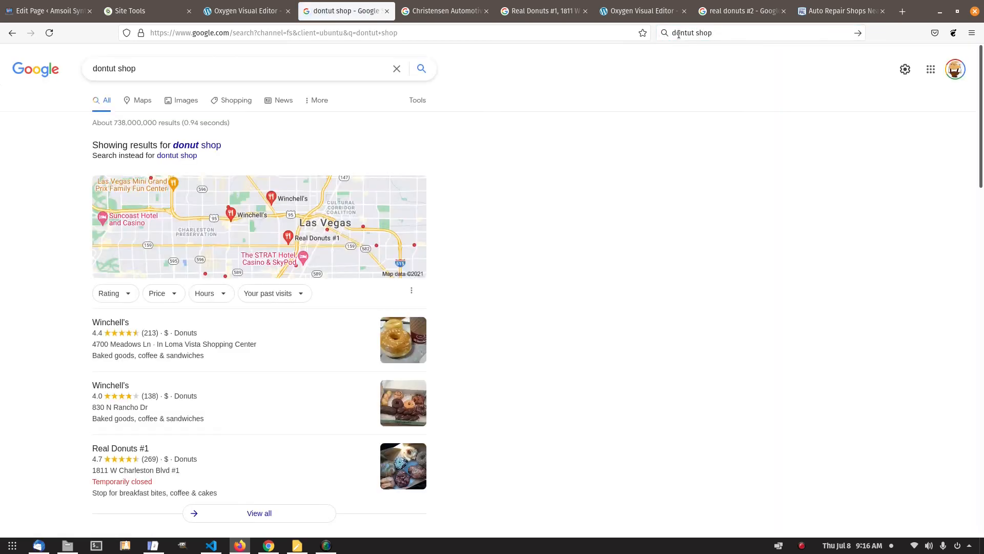
pyautogui.click(686, 34)
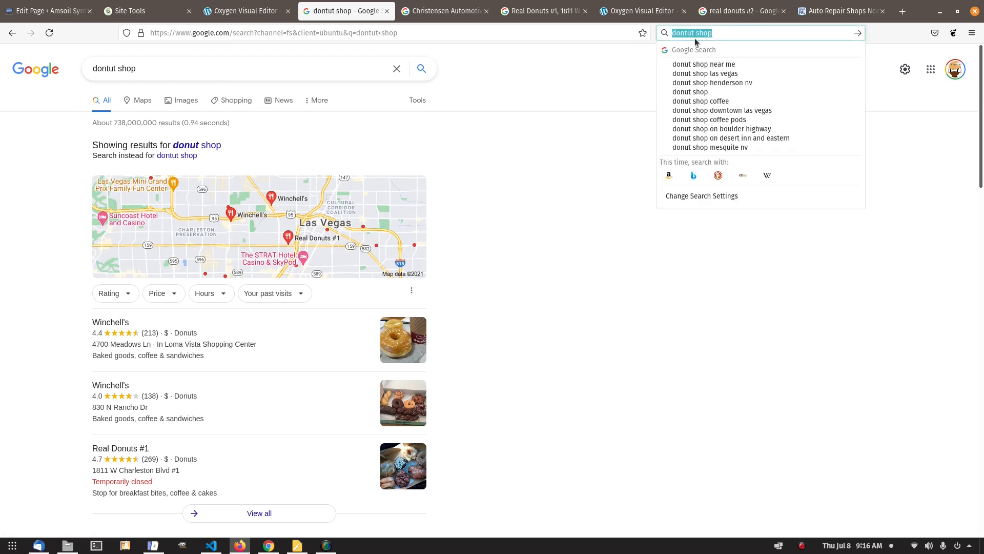
pyautogui.click(685, 34)
pyautogui.click(183, 145)
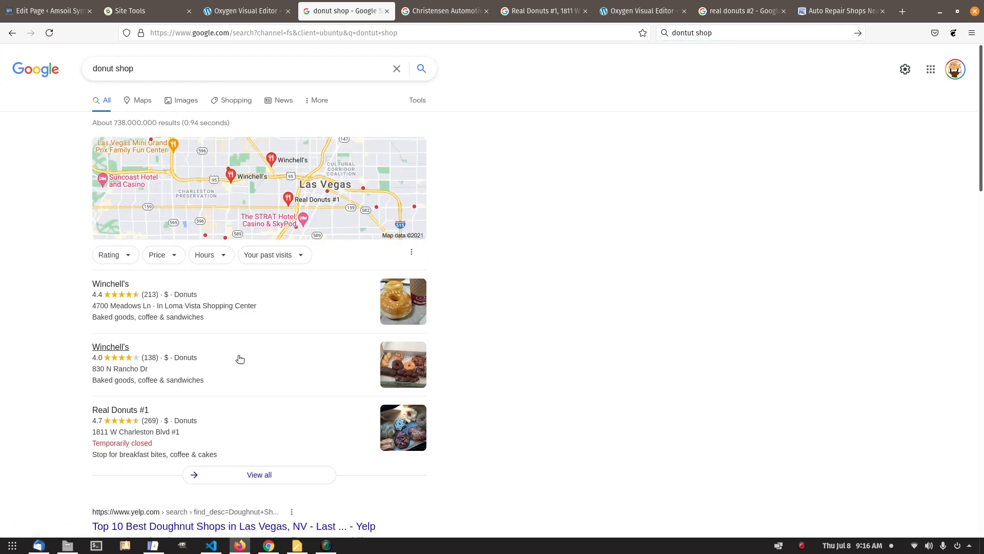
# - Open the first Winchell's listing from the donut shop results and copy its street address
pyautogui.scroll(-2, 240, 358)
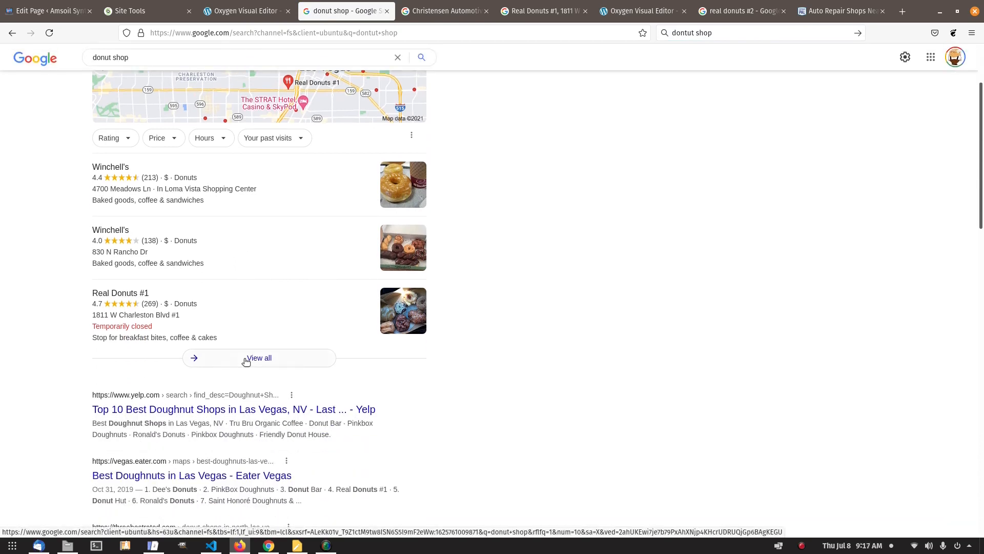
pyautogui.click(116, 168)
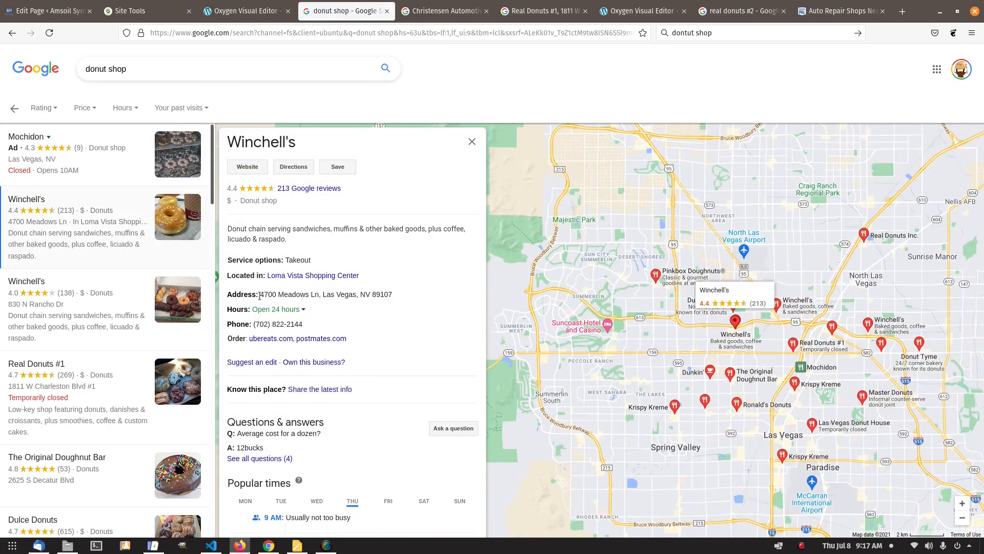
pyautogui.moveTo(261, 293); pyautogui.dragTo(316, 293)
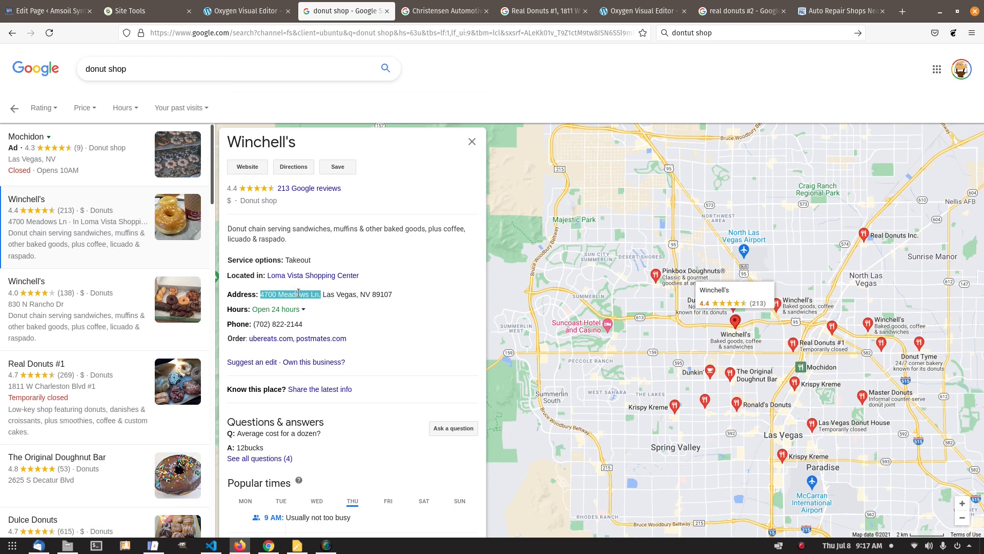
pyautogui.rightClick(300, 294)
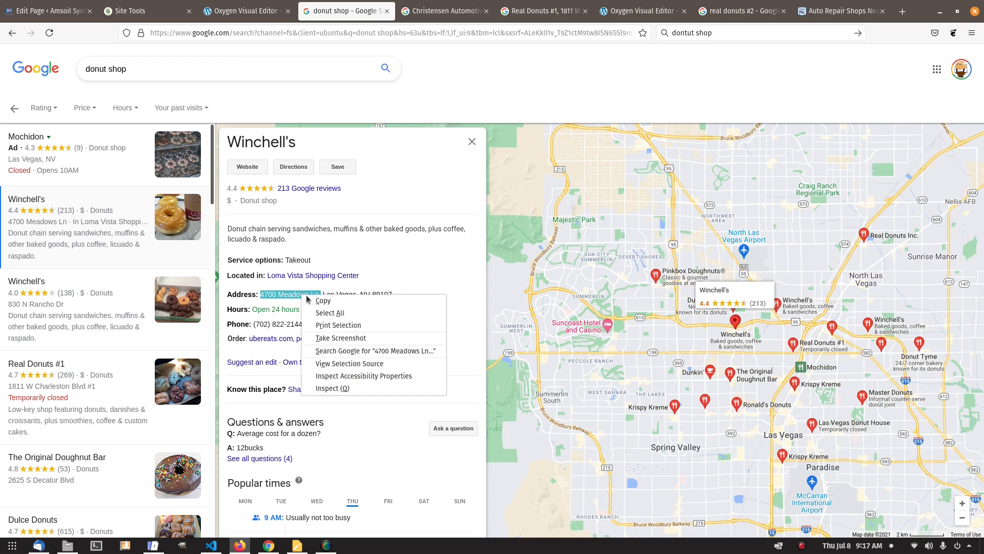
pyautogui.click(323, 303)
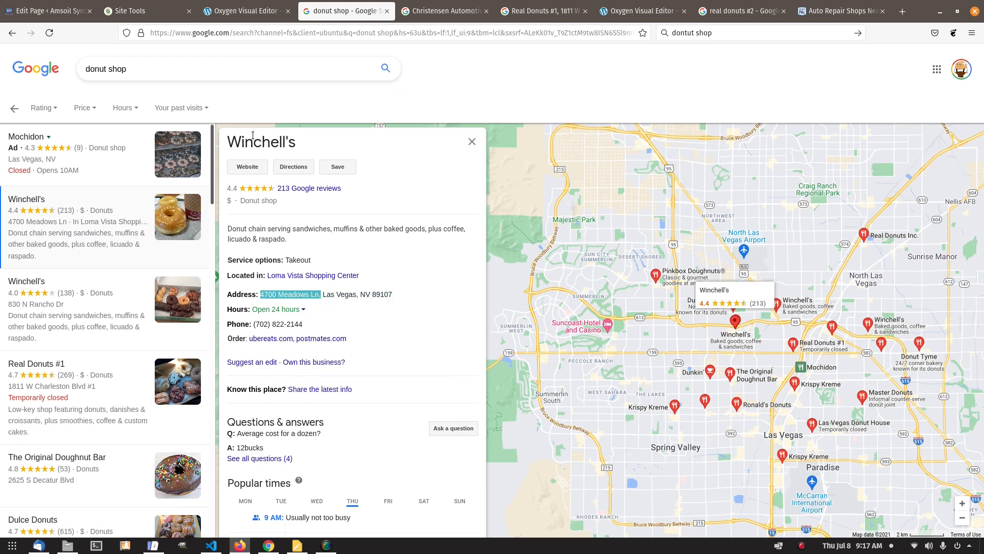
pyautogui.click(256, 9)
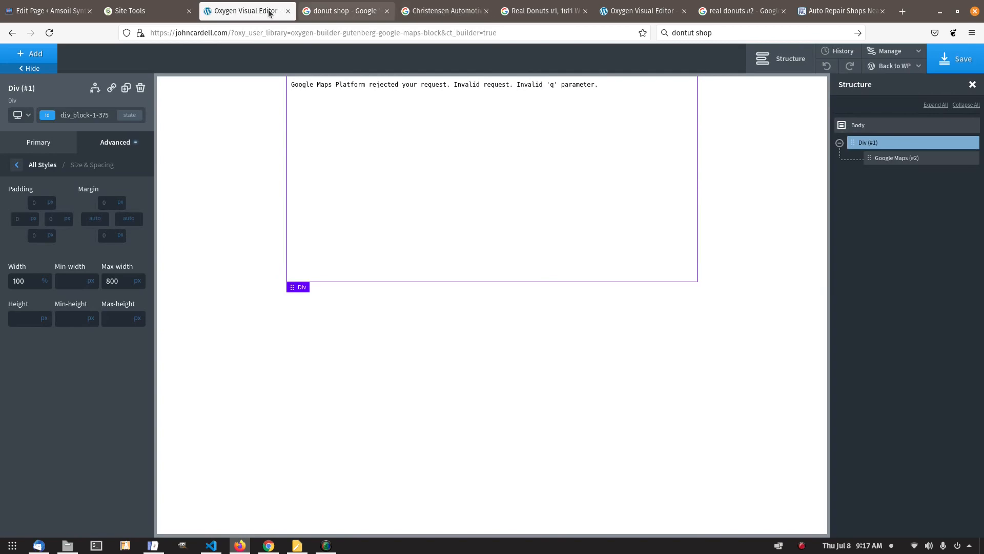
pyautogui.click(146, 10)
pyautogui.click(435, 9)
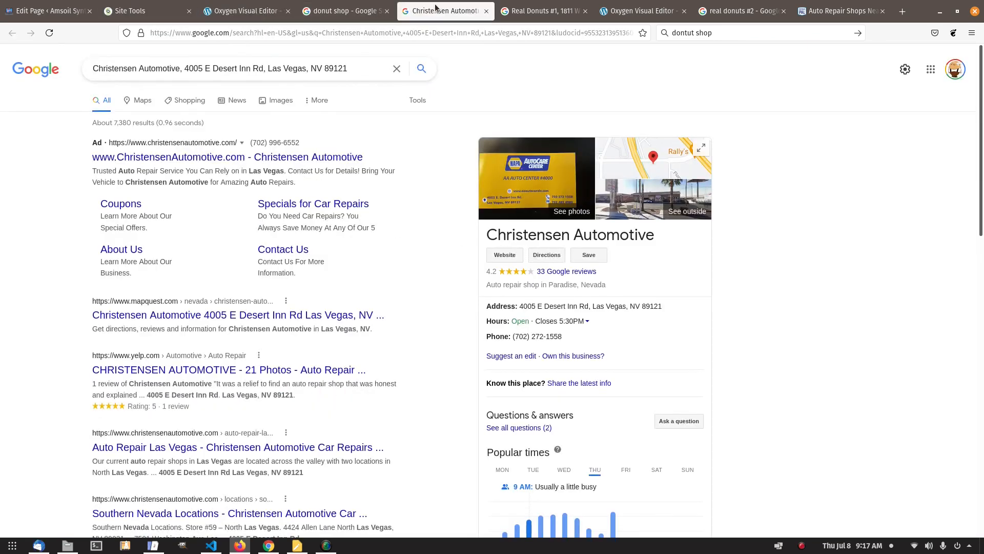
pyautogui.click(359, 13)
pyautogui.click(517, 15)
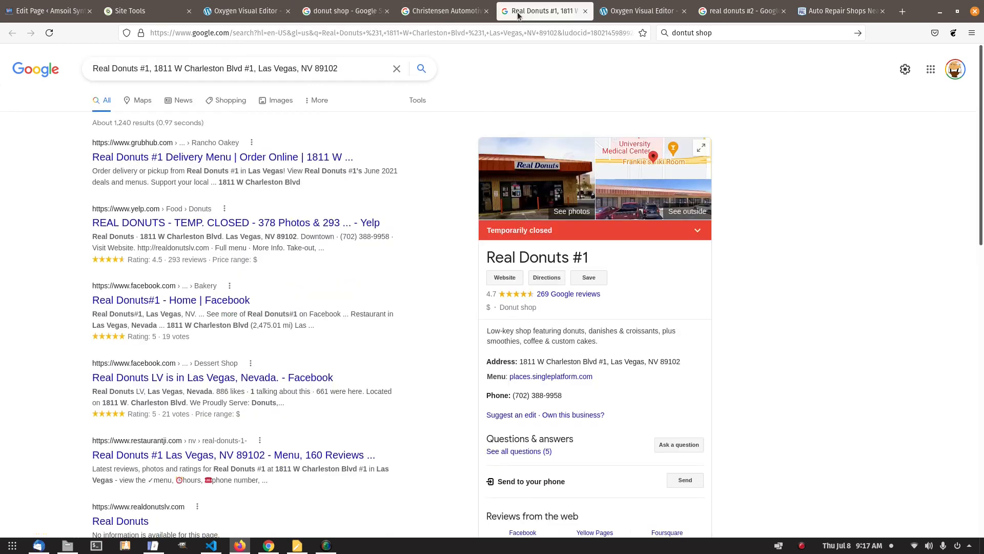
pyautogui.click(625, 11)
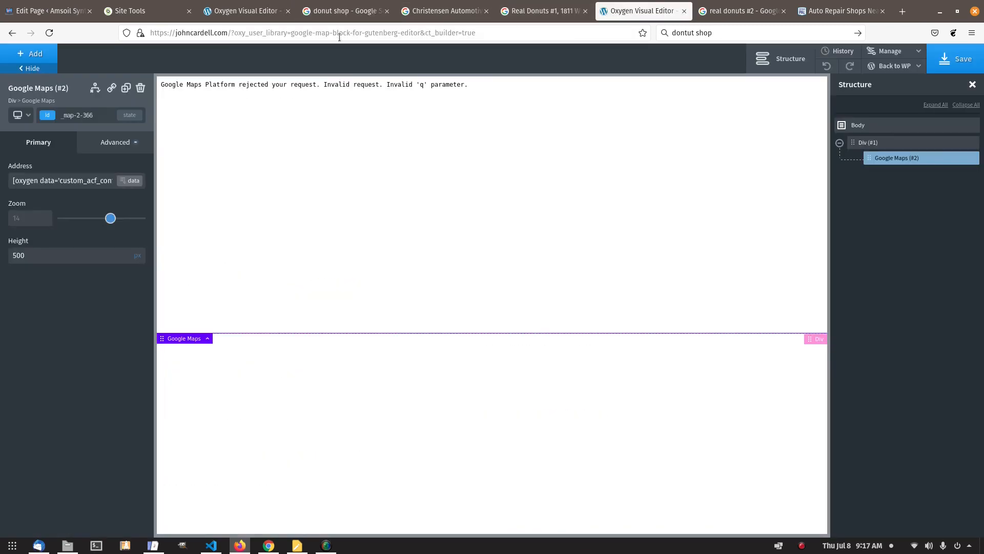
# - Return from the Oxygen block editor to the WordPress admin and open the "Test address two" post for editing
pyautogui.click(242, 11)
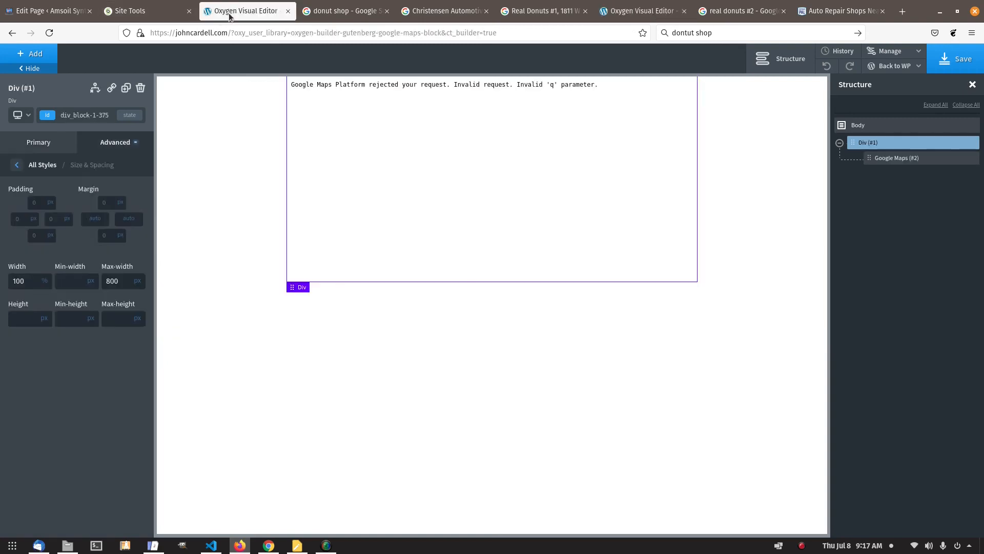
pyautogui.click(880, 80)
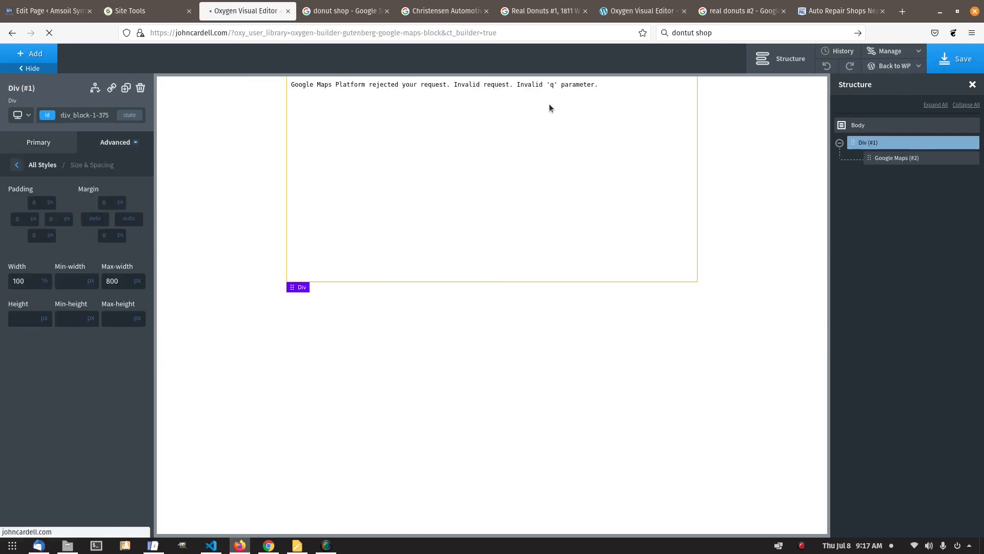
pyautogui.click(22, 100)
pyautogui.click(147, 154)
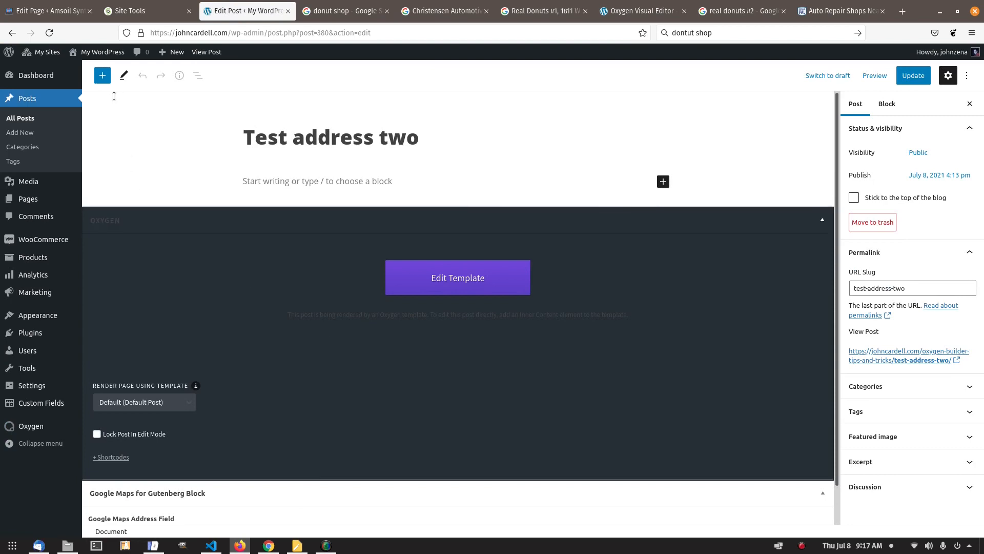
# - Insert the Oxygen Builder Gutenberg Google Maps Block into the post and set its render template to Default Page
pyautogui.click(102, 76)
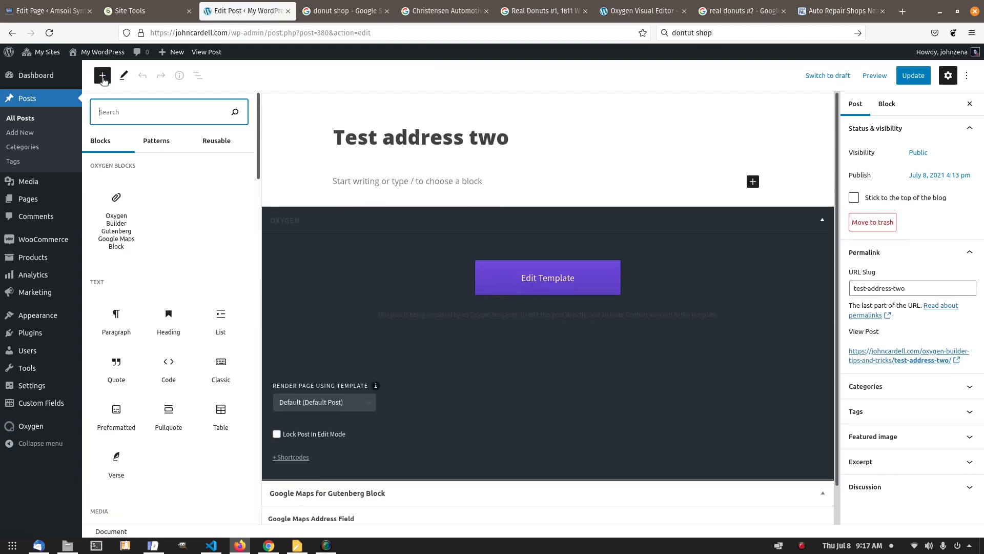
pyautogui.click(117, 246)
pyautogui.scroll(-3, 232, 344)
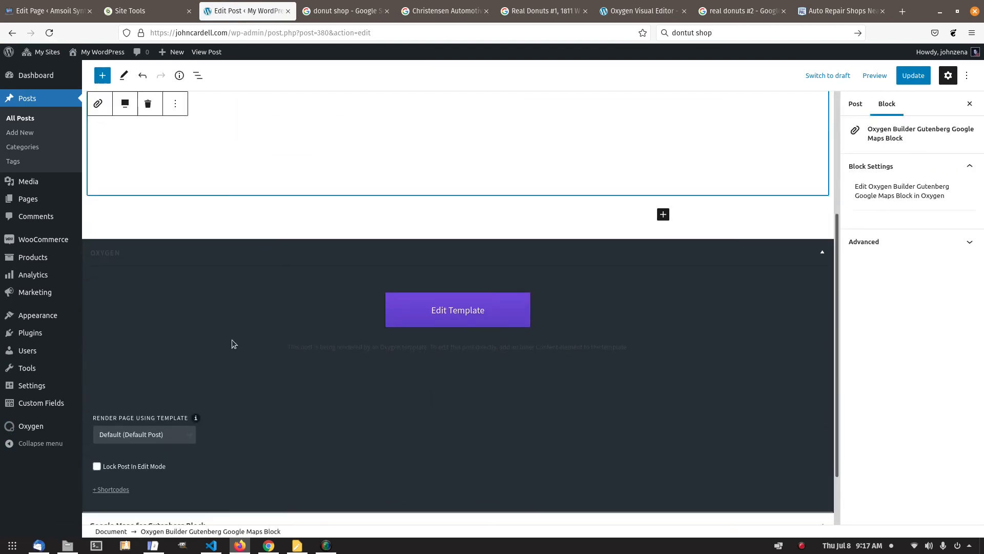
pyautogui.scroll(-1, 232, 343)
pyautogui.click(137, 364)
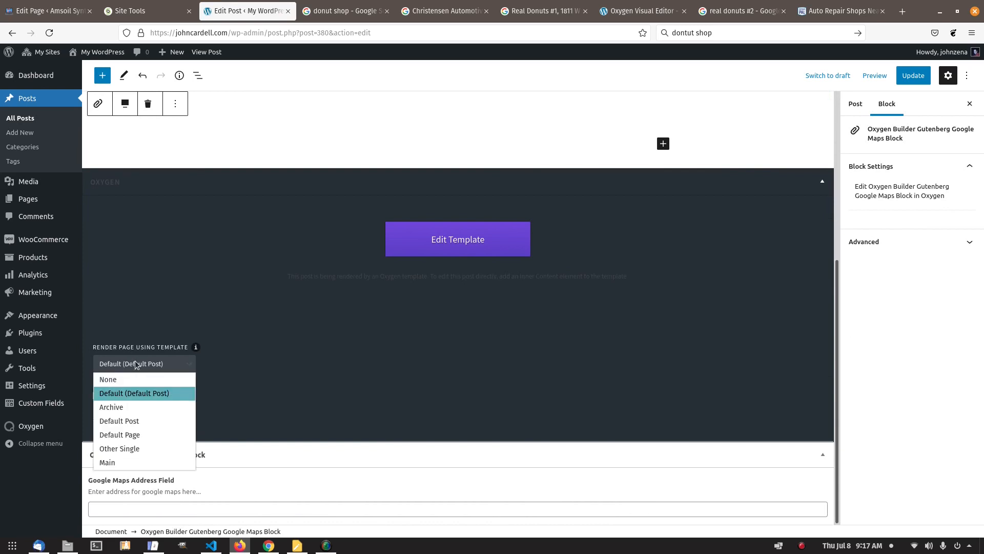
pyautogui.click(148, 435)
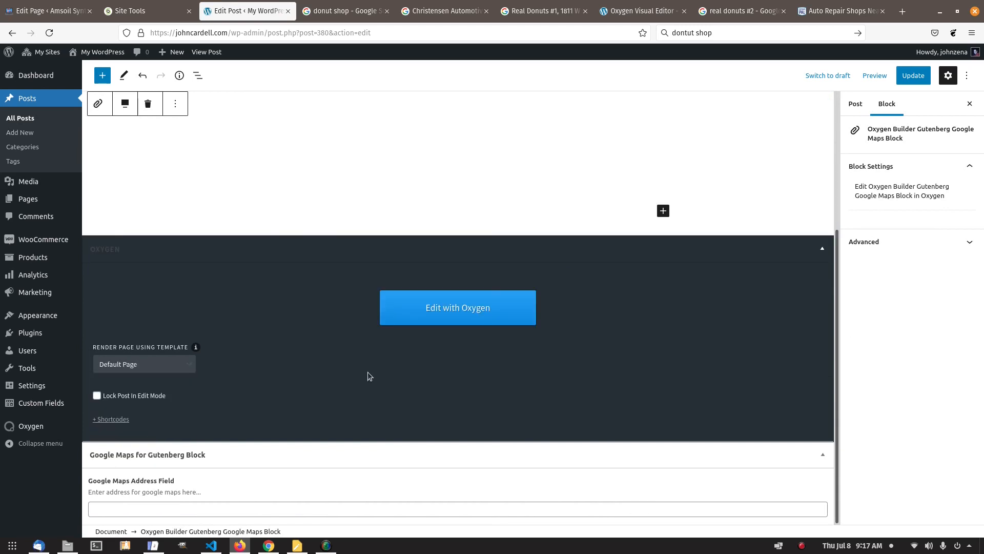
# - Fill the Google Maps Address Field with Winchell's, followed by the copied street address and Las Vegas NV
pyautogui.click(344, 509)
pyautogui.write("Winchell's")
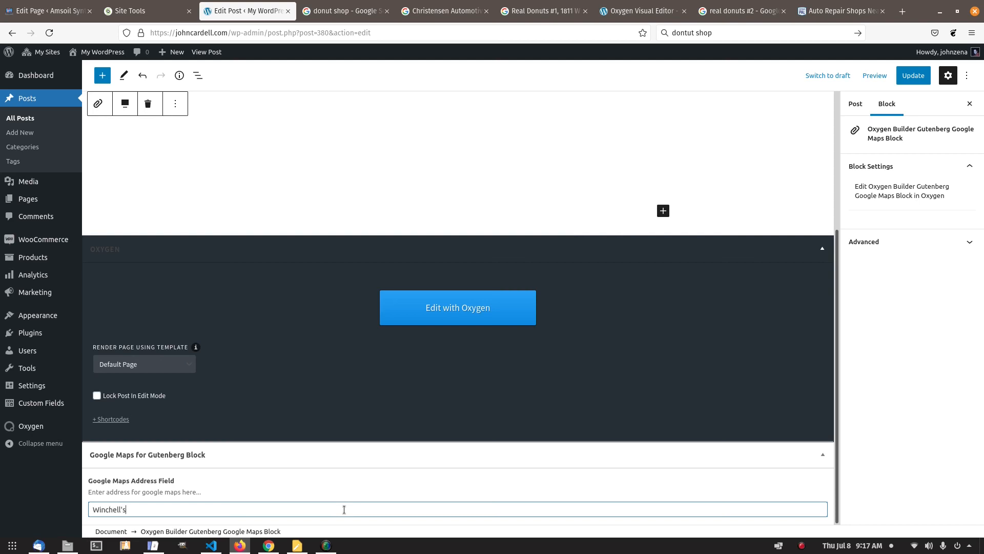
pyautogui.write(',')
pyautogui.hotkey('ctrl', 'v')
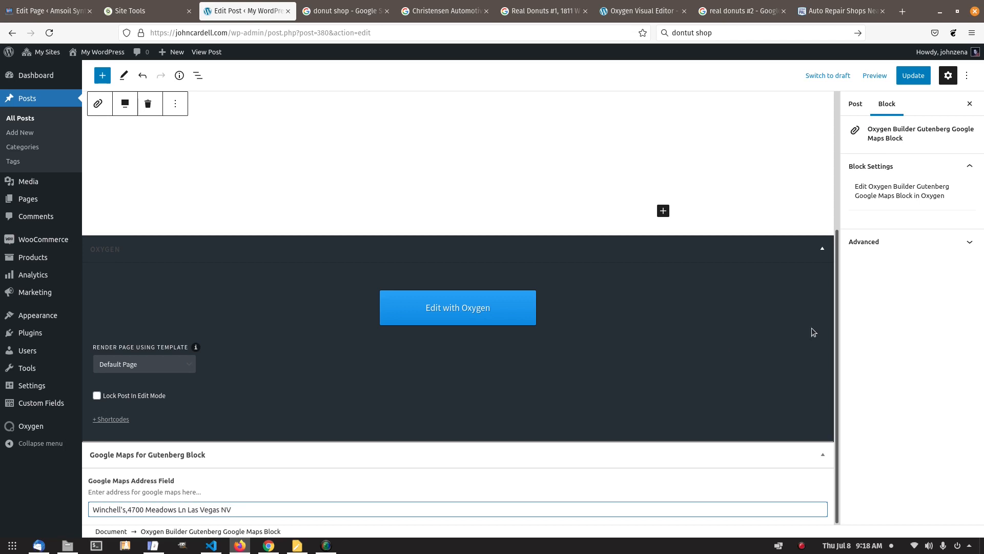
# - Update the "Test address two" post and view it on the live site
pyautogui.click(913, 75)
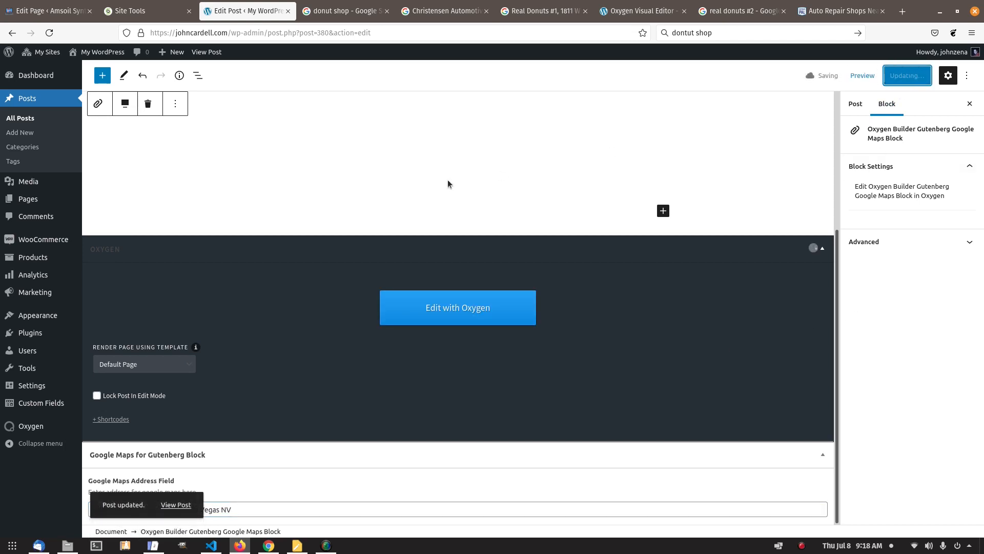
pyautogui.scroll(1, 381, 181)
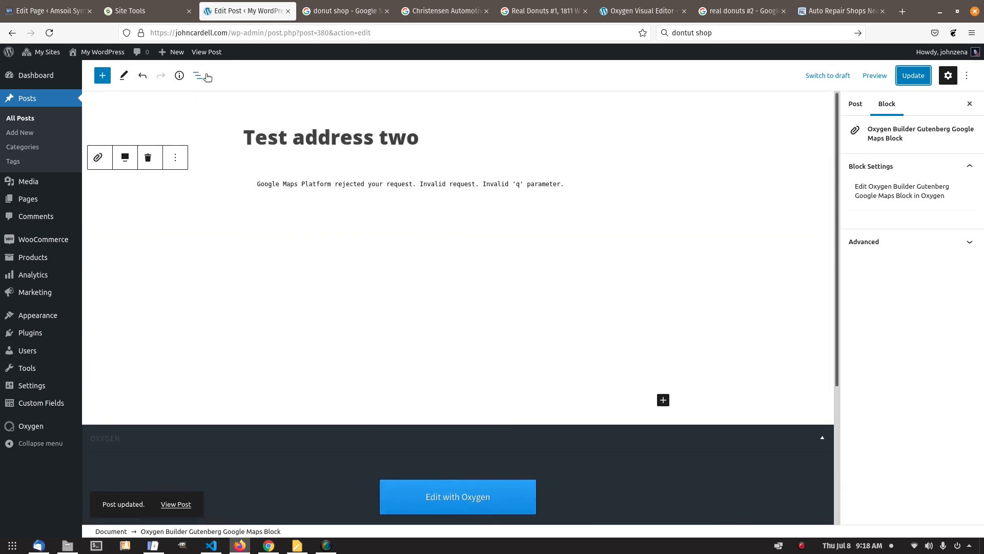
pyautogui.click(204, 52)
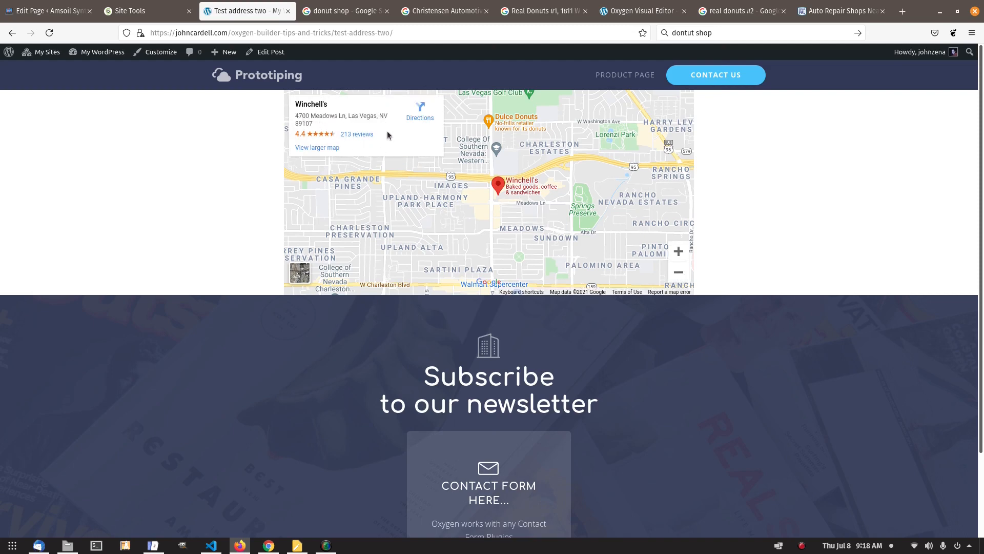
# - Go back to the WordPress dashboard and open the list of Oxygen blocks
pyautogui.moveTo(103, 52)
pyautogui.click(90, 68)
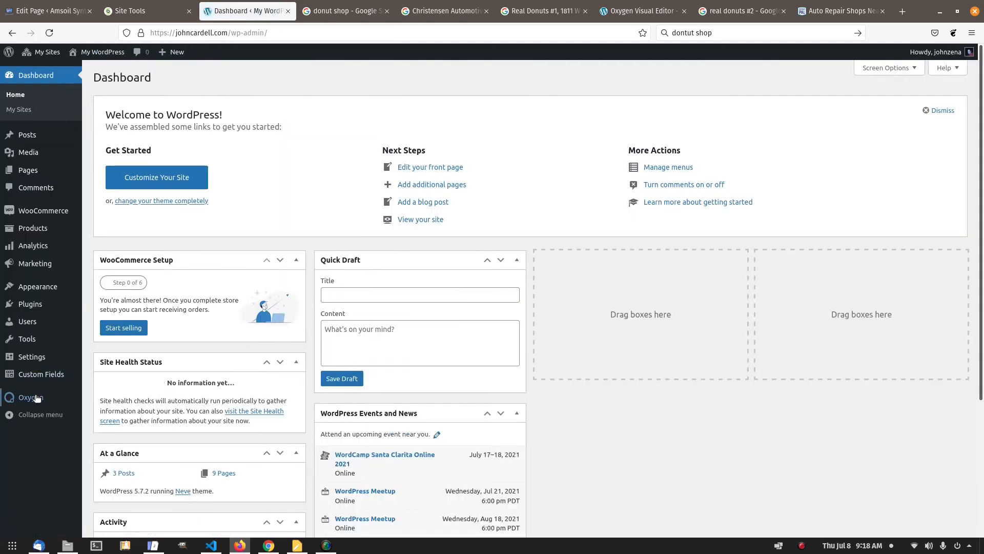
pyautogui.moveTo(36, 397)
pyautogui.click(111, 428)
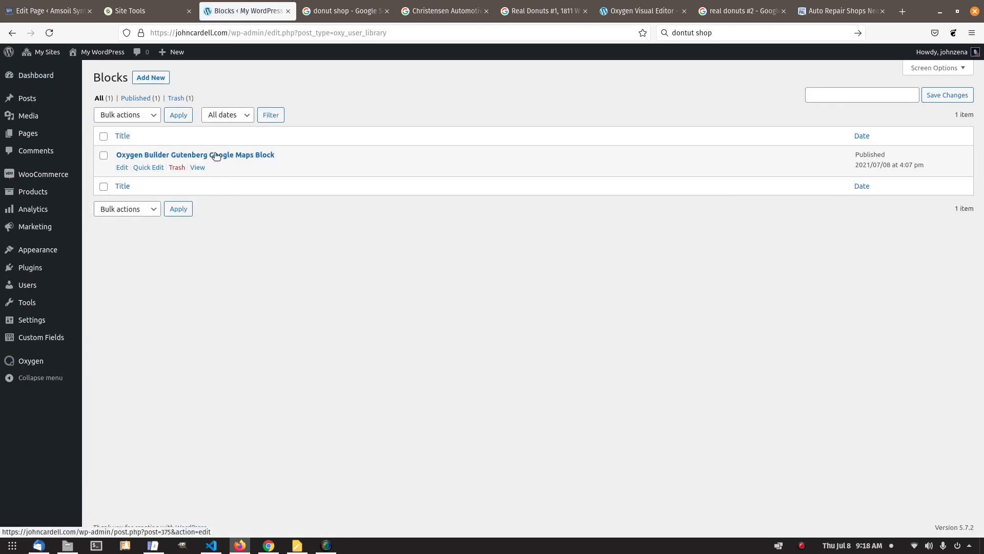
# - Open the "Test address one" post for editing and review its map block, available Oxygen blocks, template and address field
pyautogui.click(27, 95)
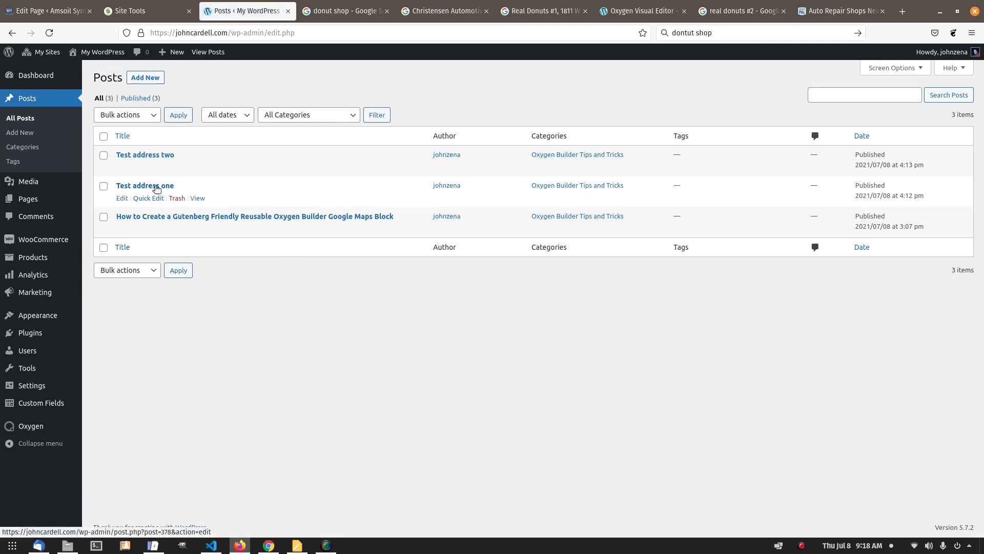
pyautogui.click(157, 187)
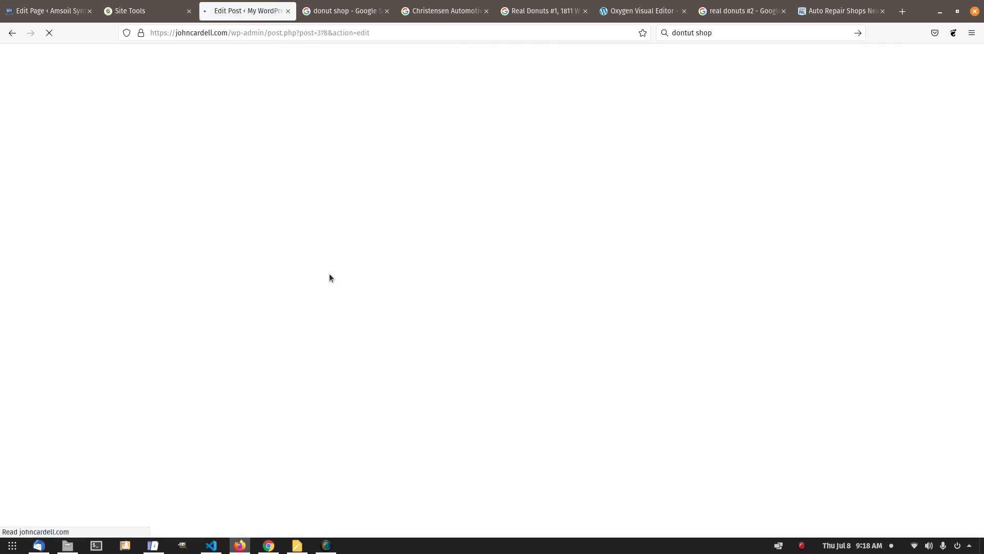
pyautogui.scroll(-5, 334, 278)
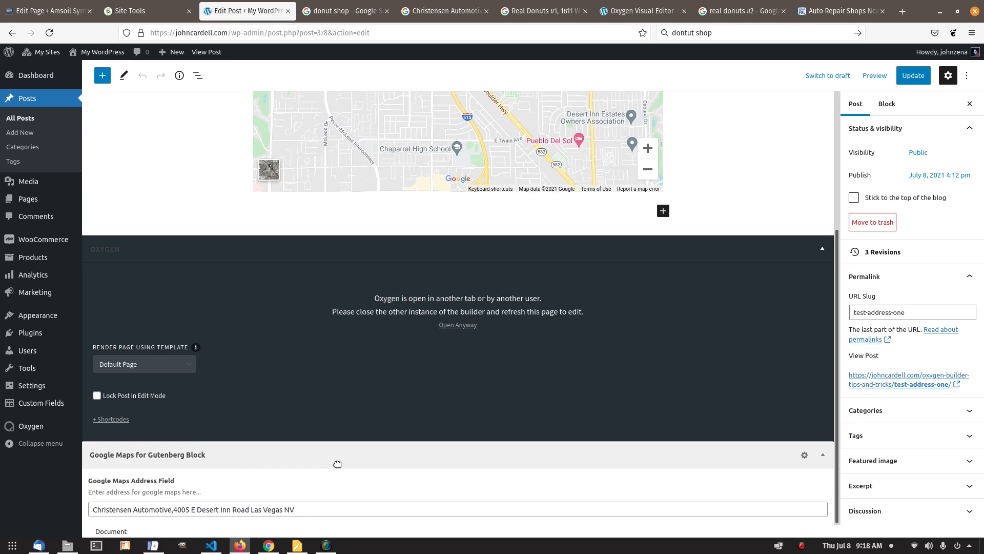
pyautogui.scroll(4, 338, 464)
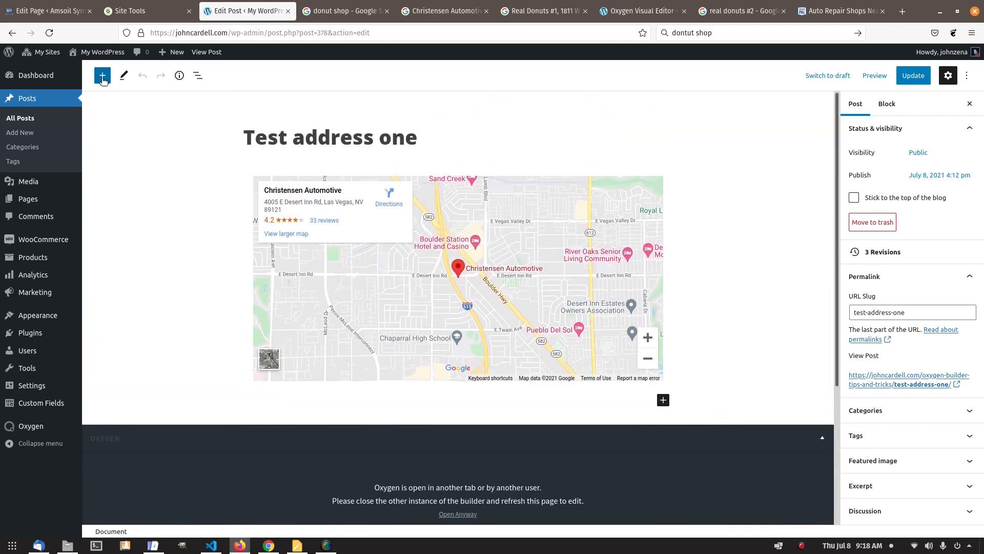
pyautogui.click(102, 75)
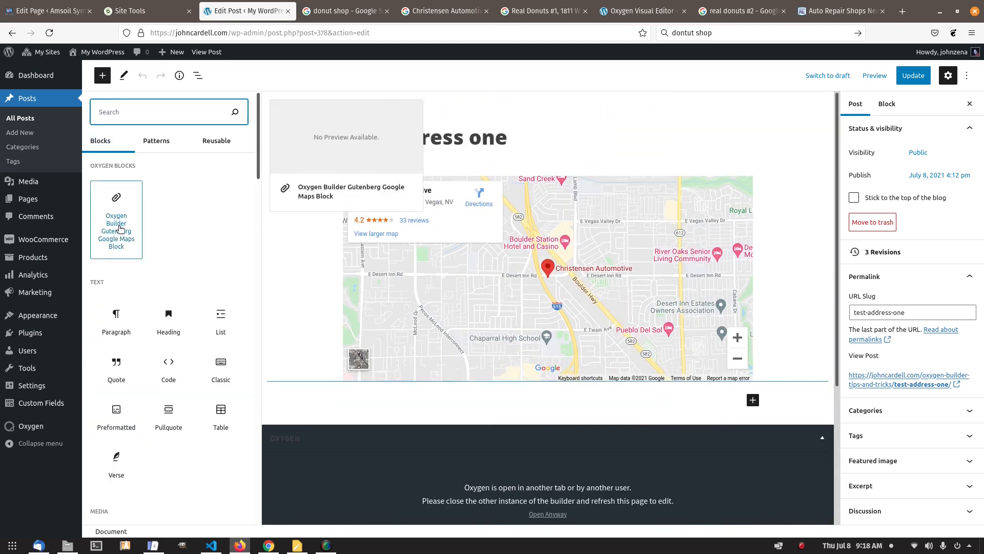
pyautogui.click(802, 373)
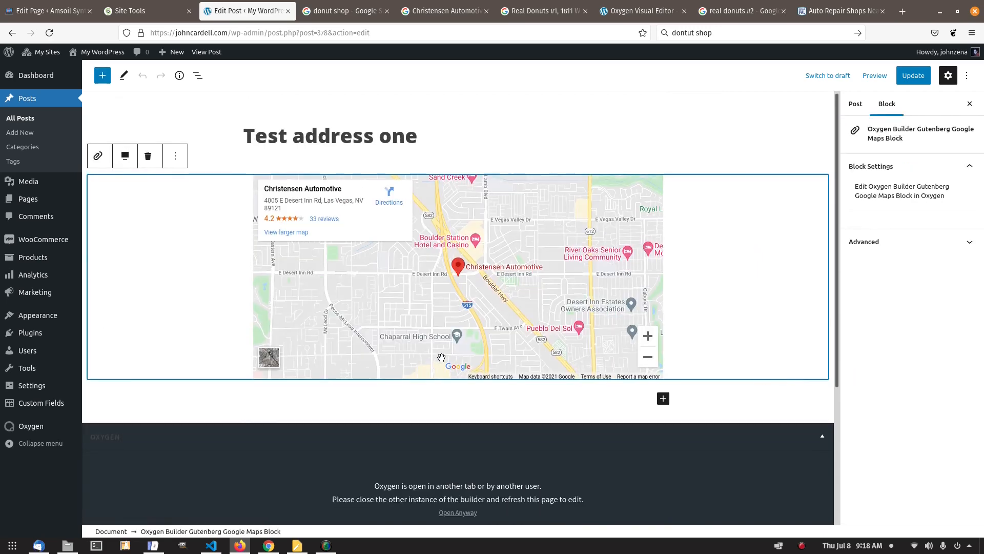
pyautogui.scroll(-4, 441, 358)
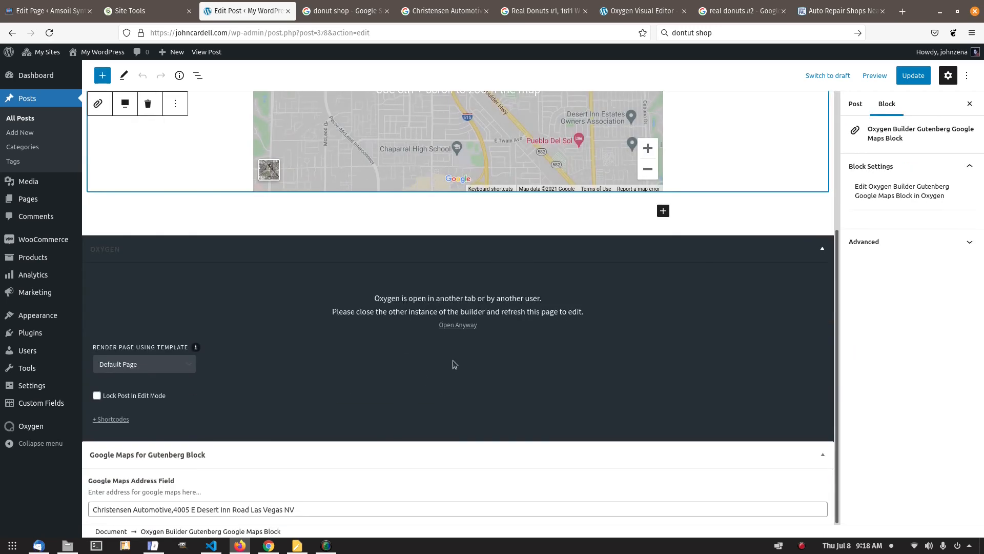